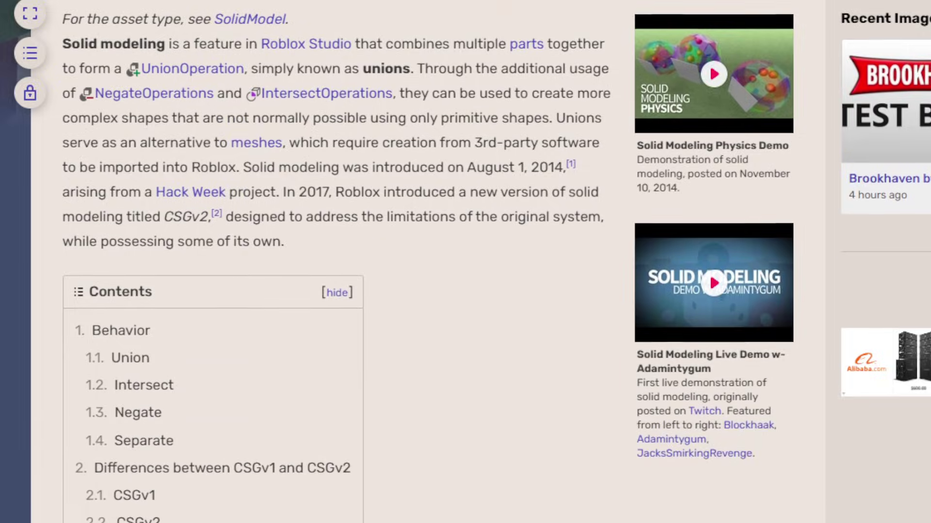
Step: Read the Roblox solid modeling wiki article from its introduction through the Union, Intersect and Negate sections
scroll(427, 262, down, 8)
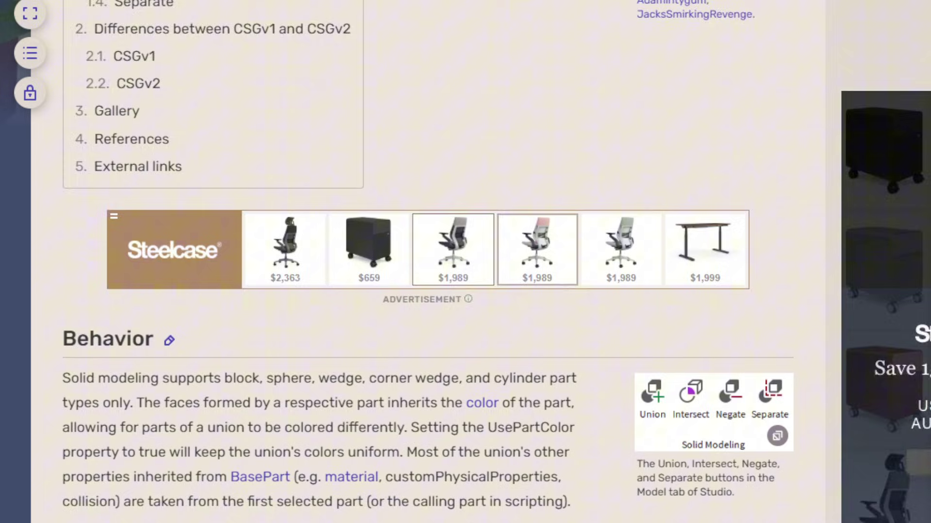
scroll(426, 262, down, 9)
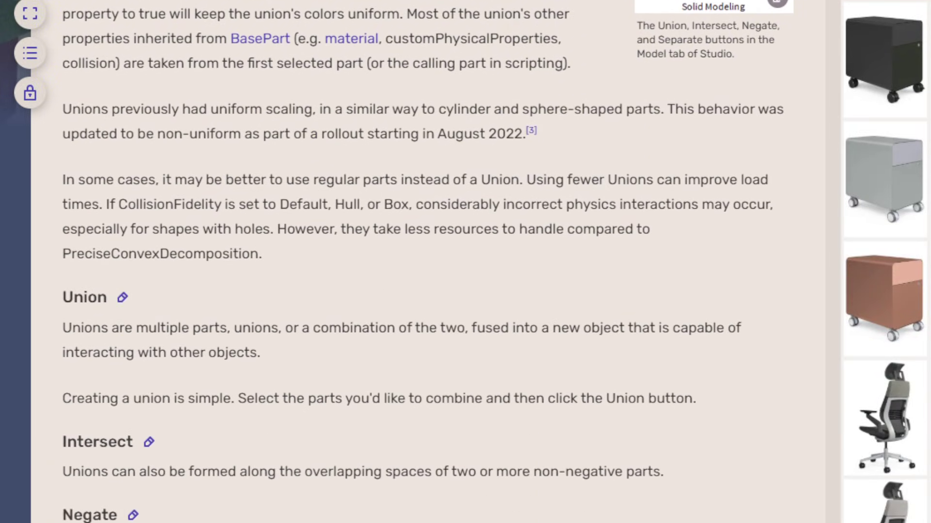
scroll(427, 261, down, 8)
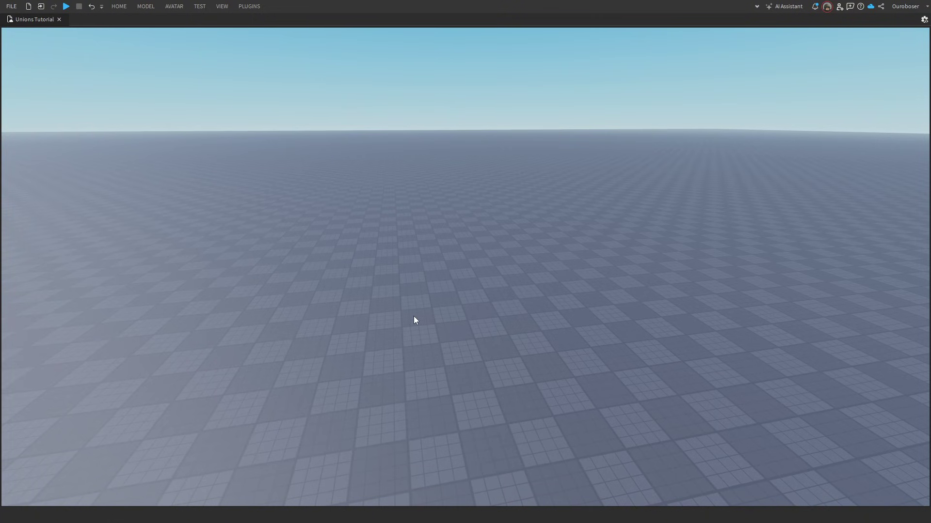
Step: Switch to Roblox Studio, keep the modeling tools expanded and insert a block part onto the baseplate
right_drag(414, 316, 420, 317)
key(w)
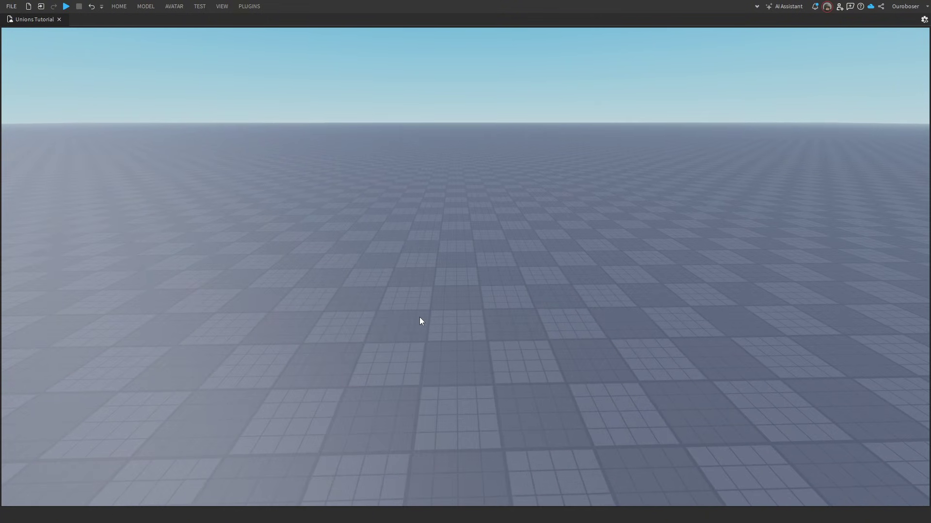
key(d)
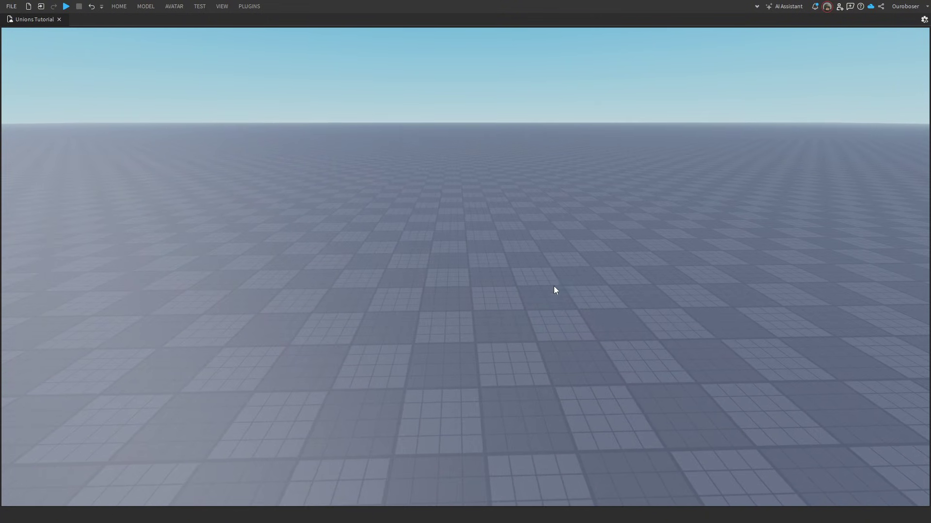
click(142, 11)
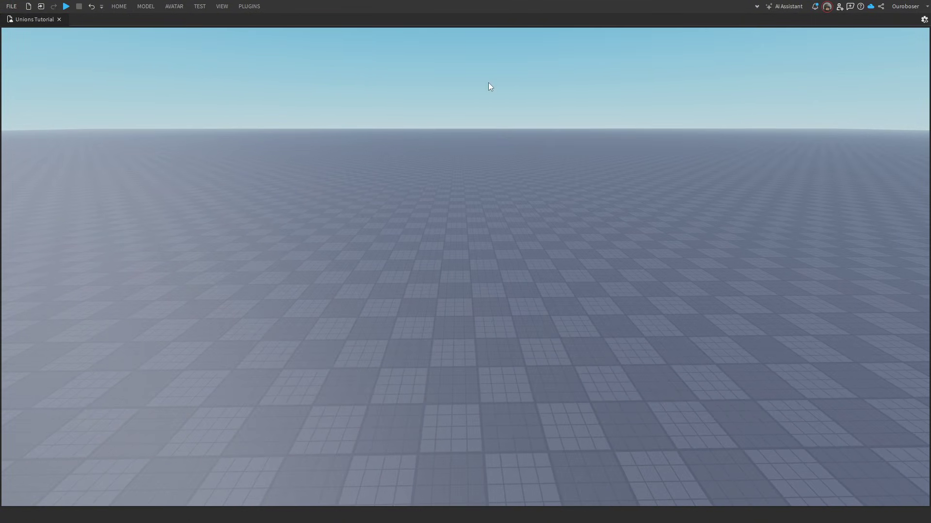
click(755, 7)
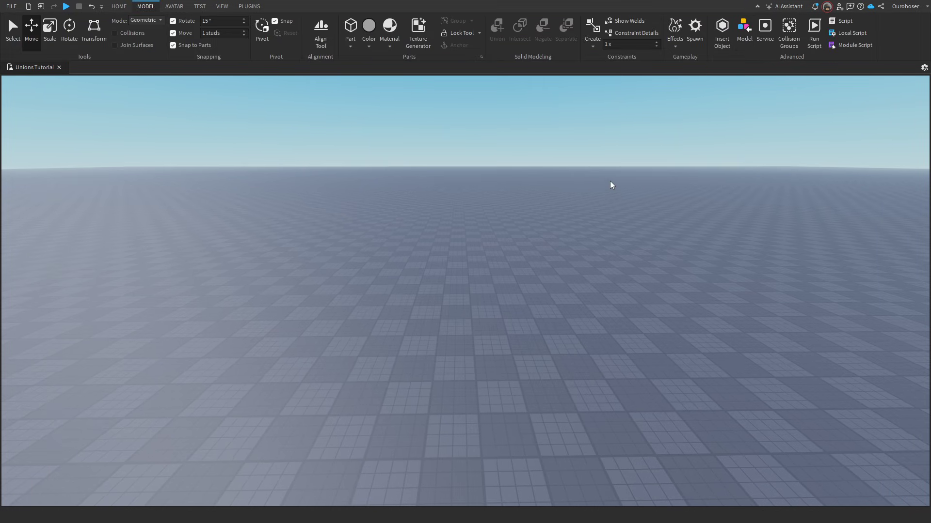
key(ctrl+i)
text(part)
key(Return)
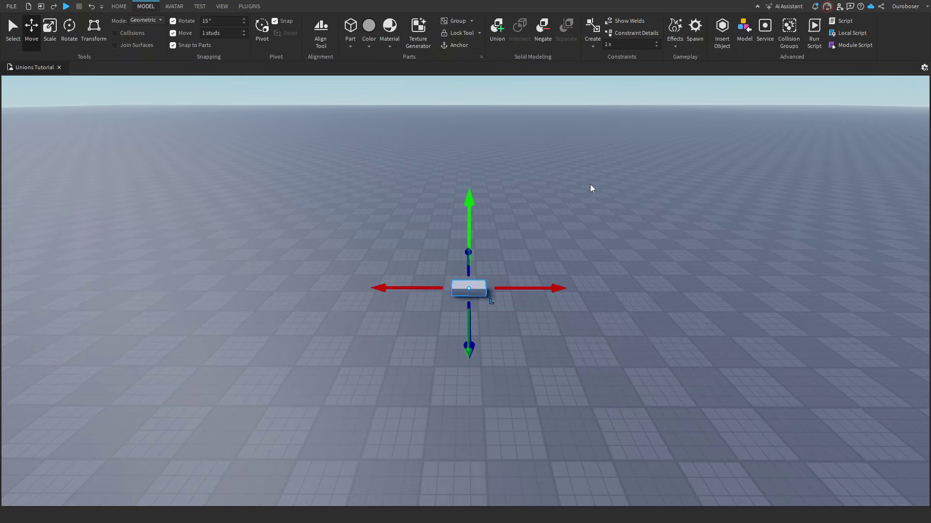
Step: Reposition the new part on the baseplate and scale its depth and height to turn it into a cube
key(ctrl+1)
mouse_move(468, 290)
mouse_down()
mouse_move(452, 296)
mouse_move(460, 297)
mouse_up()
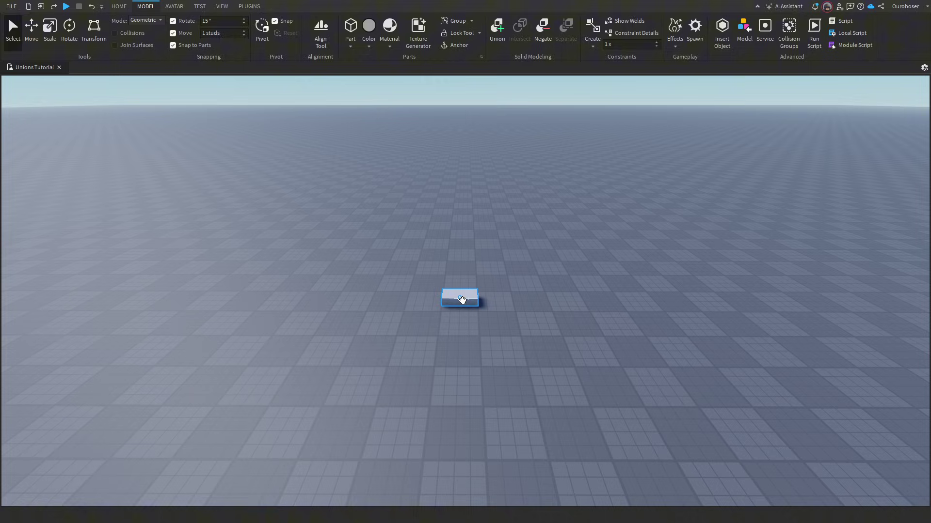
key(ctrl+2)
key(w)
right_drag(461, 297, 467, 296)
key(ctrl+3)
key(d)
drag(465, 280, 455, 285)
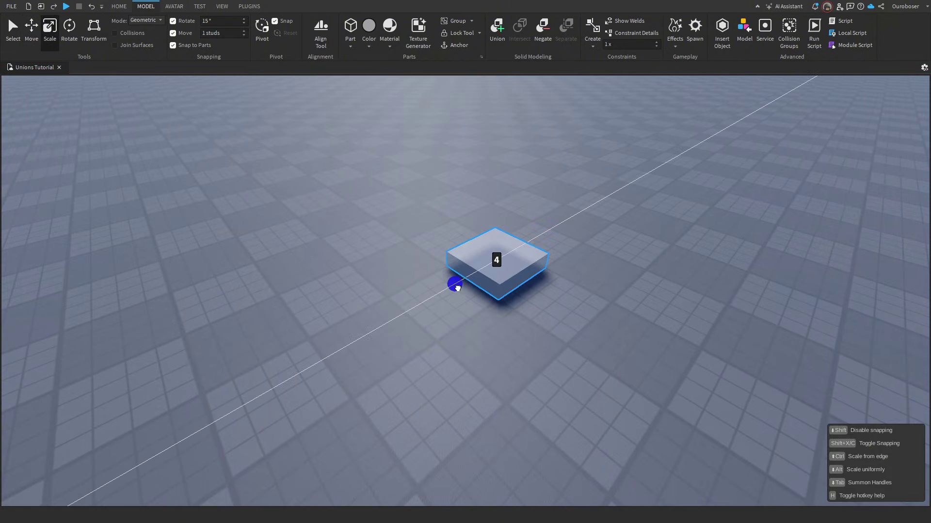
right_drag(454, 285, 457, 285)
drag(454, 282, 456, 252)
right_drag(456, 251, 455, 251)
Step: Duplicate the cube to its side and bridge the two cubes with a thinner block about 5 studs long
key(a)
key(ctrl+2)
key(ctrl+d)
drag(455, 251, 634, 252)
key(ctrl+3)
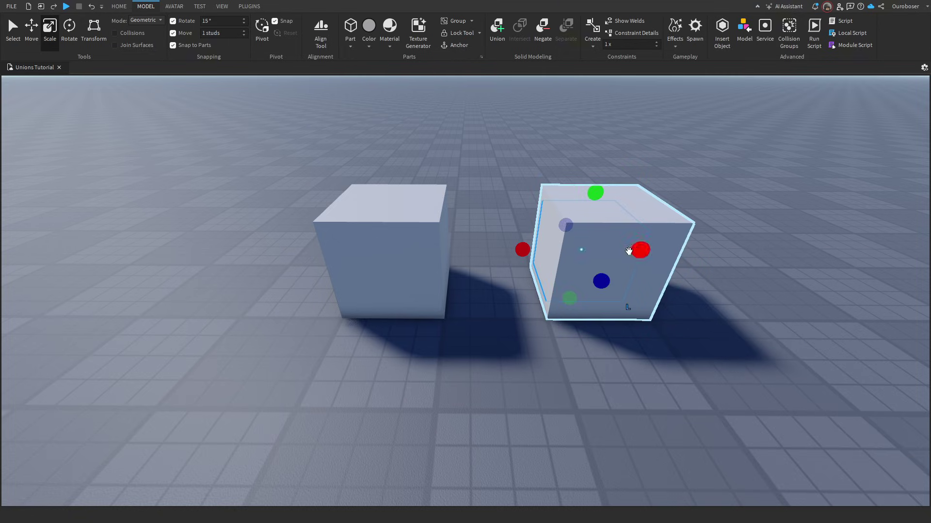
drag(524, 251, 431, 253)
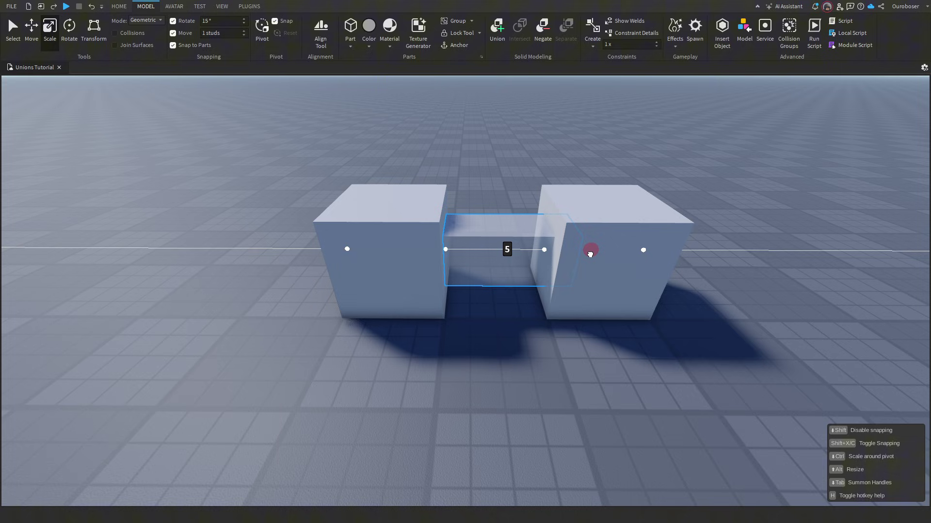
Step: Union the two cubes and the connecting block into a single object
right_drag(504, 249, 582, 295)
scroll(611, 307, down, 3)
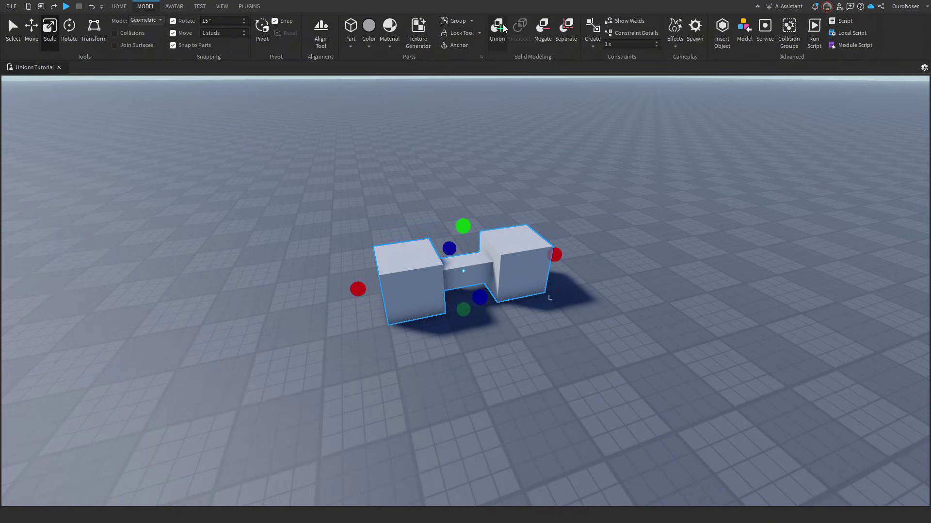
click(504, 29)
drag(447, 259, 539, 308)
Step: Show the Explorer and locate the Union object in Workspace
click(222, 5)
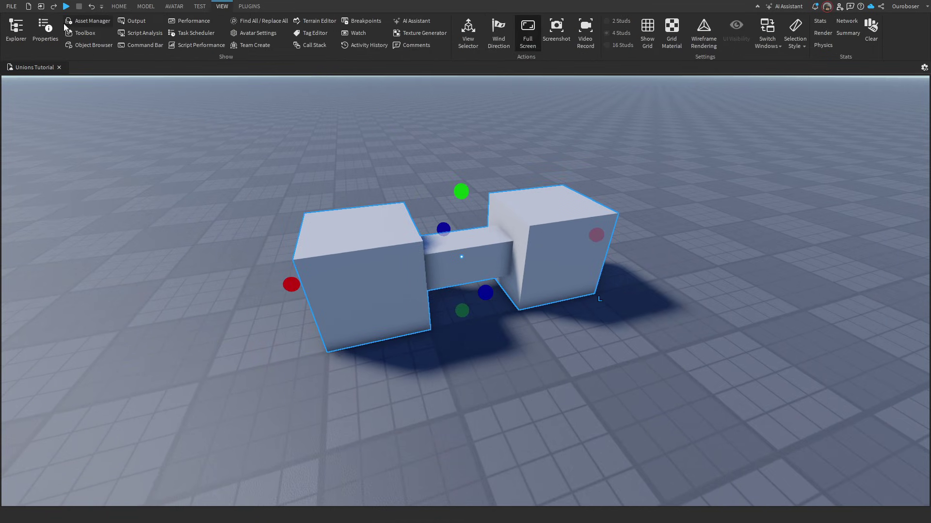
click(16, 29)
click(115, 144)
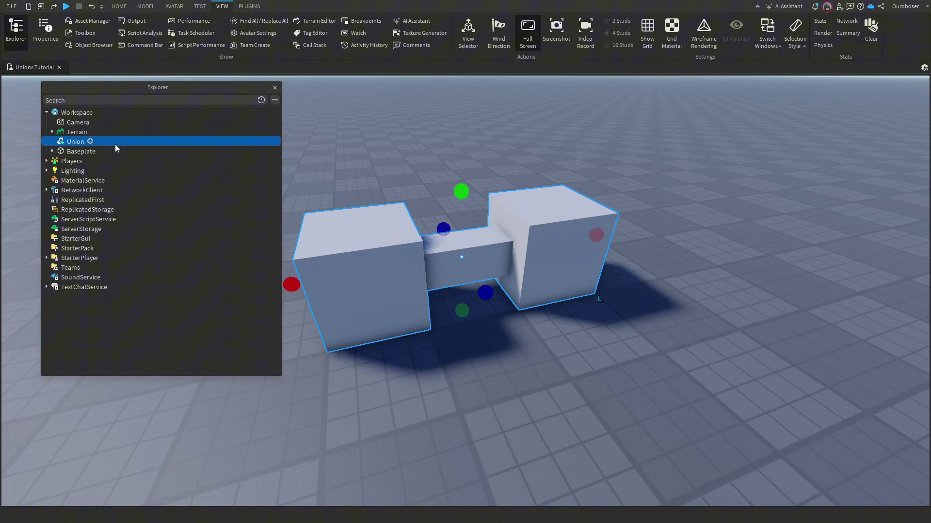
Step: Separate the union into its parts and union them again
key(ctrl+shift+u)
key(ctrl+shift+g)
click(205, 7)
click(214, 9)
click(181, 7)
click(216, 7)
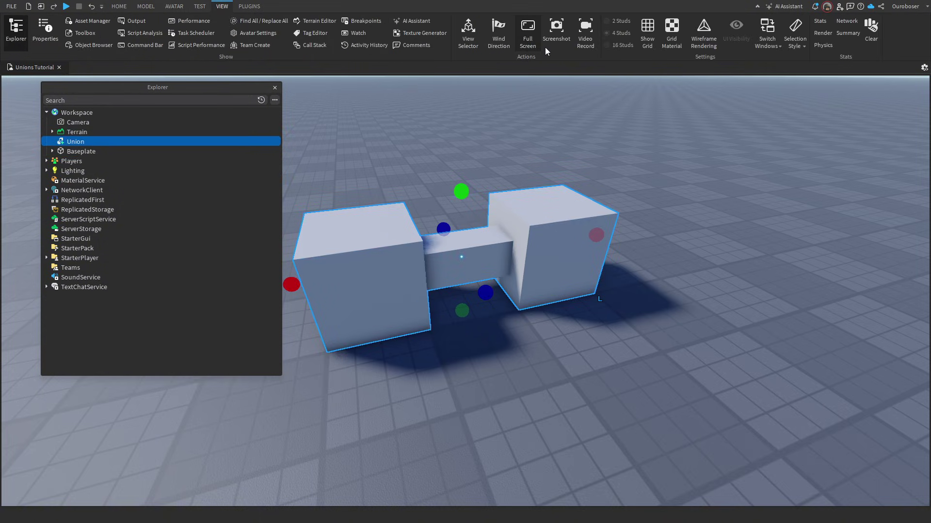
Step: Turn on wireframe rendering and examine the union's mesh structure from several angles
click(694, 42)
click(679, 137)
key(w)
right_drag(679, 137, 676, 139)
drag(672, 161, 320, 293)
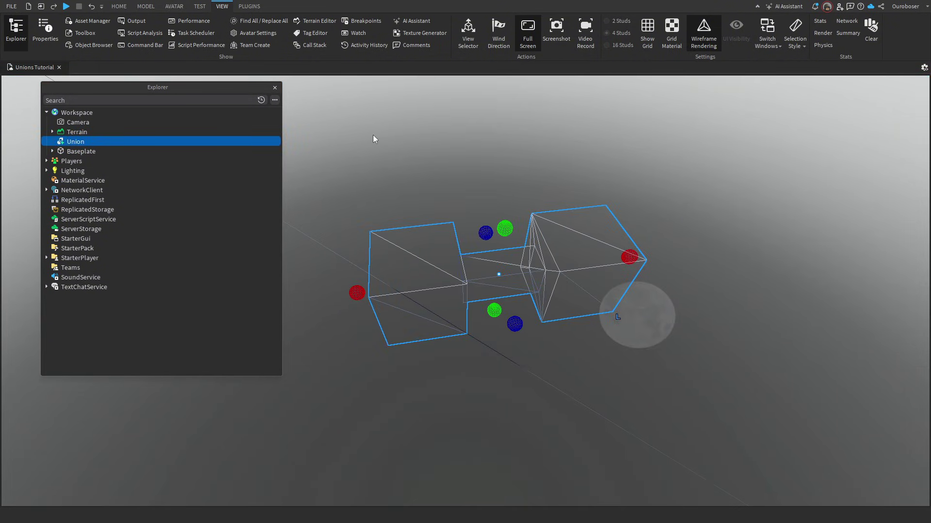
Step: Separate the union back into its three parts and delete one of the end cubes
key(ctrl+shift+u)
click(591, 182)
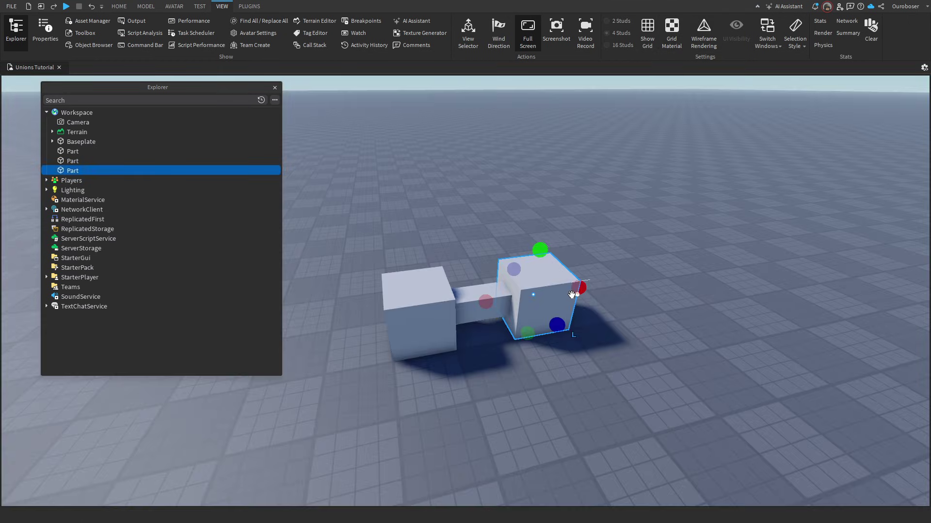
right_drag(573, 292, 568, 292)
key(ctrl+1)
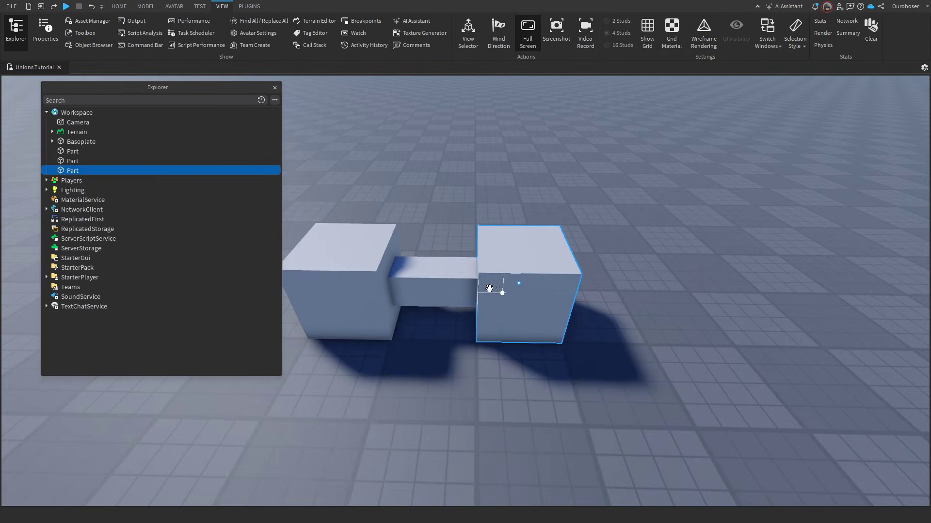
click(466, 287)
click(493, 284)
click(146, 6)
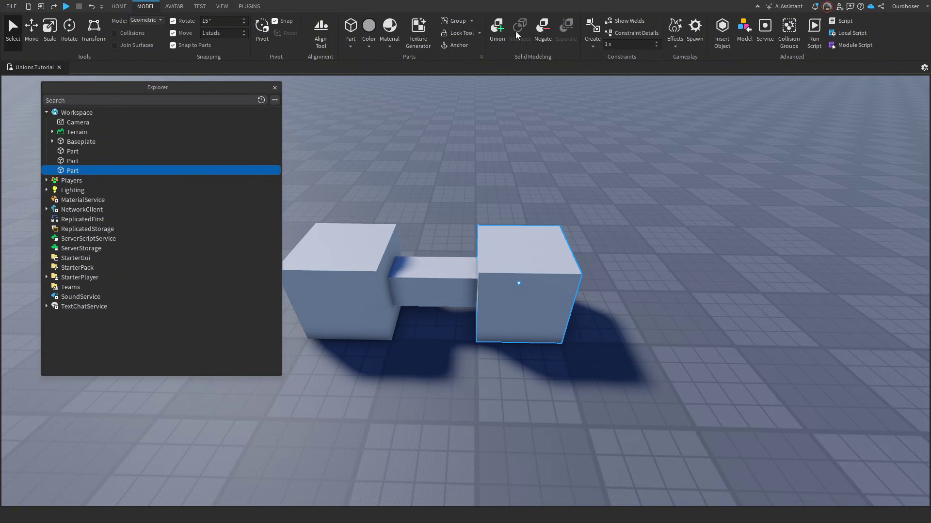
key(Delete)
Step: Lengthen the connecting block so it passes completely through the remaining cube
click(442, 276)
key(ctrl+3)
key(a)
drag(372, 280, 355, 283)
right_drag(534, 318, 446, 307)
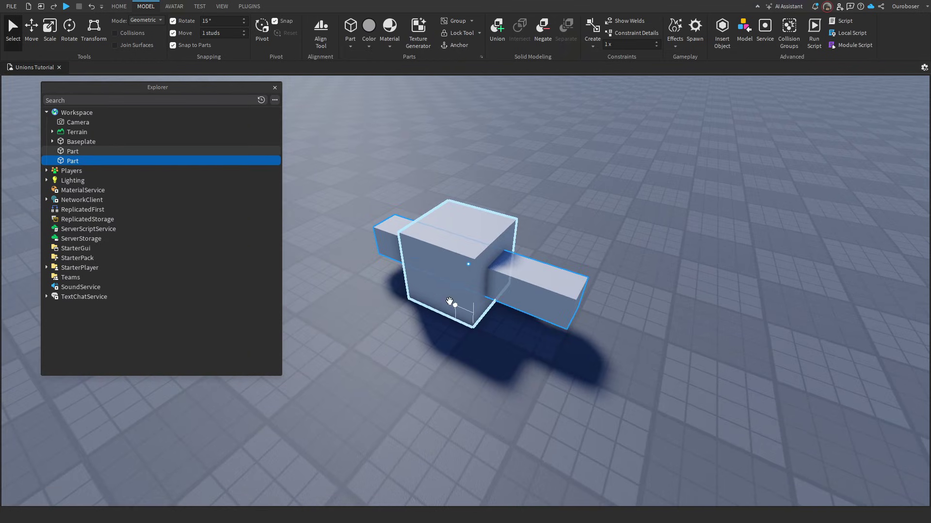
Step: Intersect the cube with the long block running through it, and undo the intersection
ctrl+click(446, 308)
click(522, 39)
click(513, 160)
scroll(487, 270, up, 2)
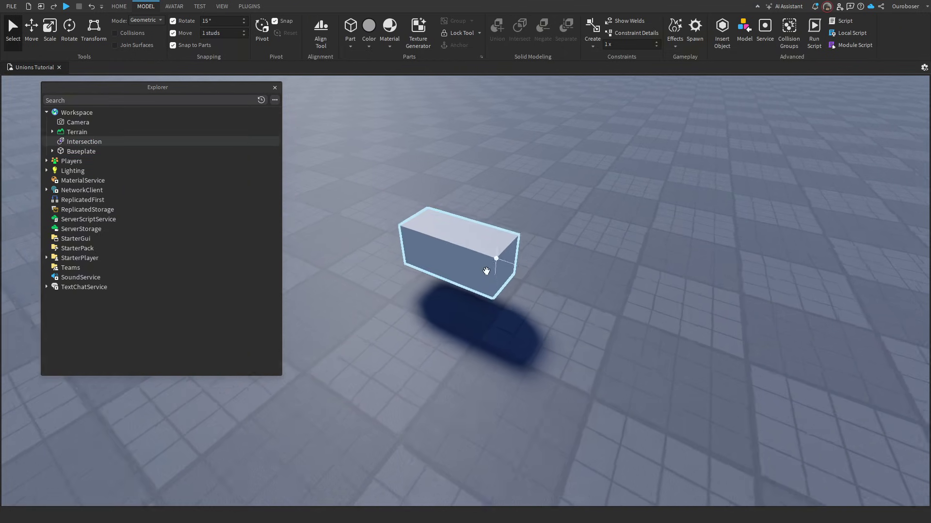
key(ctrl+z)
Step: Replace the cube with a second long bar crossing the first at its centre to form an X
click(603, 227)
right_drag(603, 226, 603, 227)
key(d)
click(542, 228)
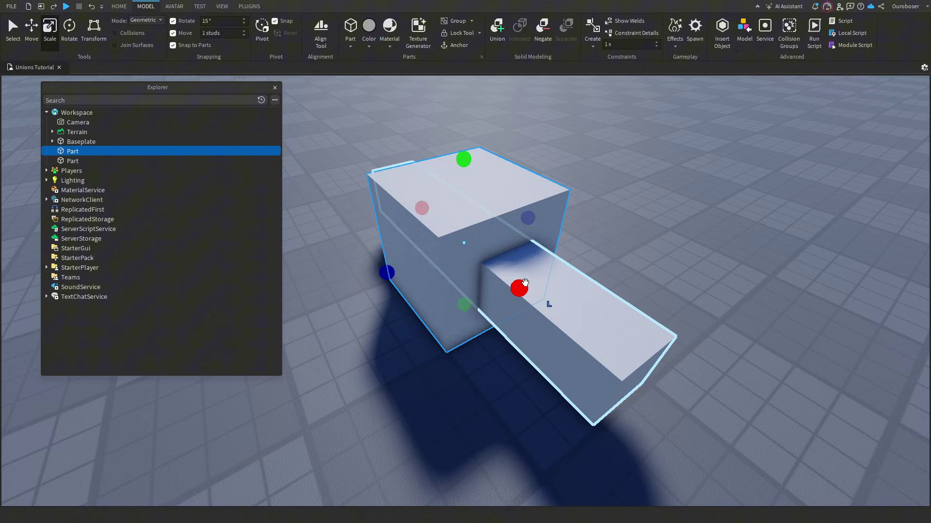
drag(519, 284, 439, 216)
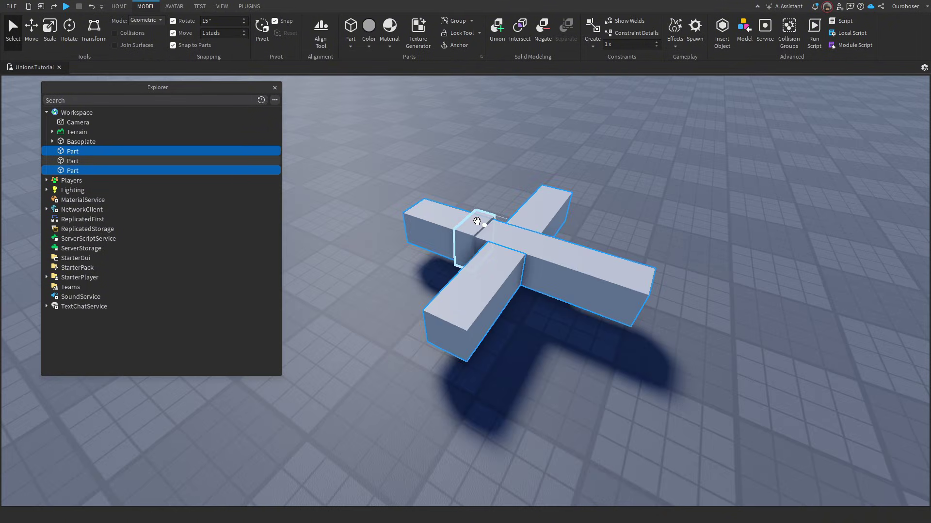
click(477, 221)
key(Delete)
right_drag(496, 209, 525, 220)
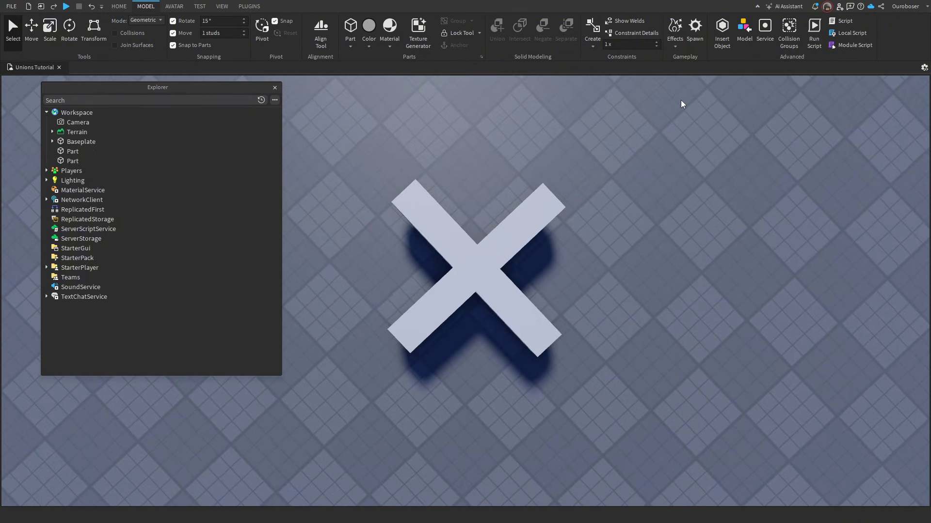
right_drag(681, 100, 681, 100)
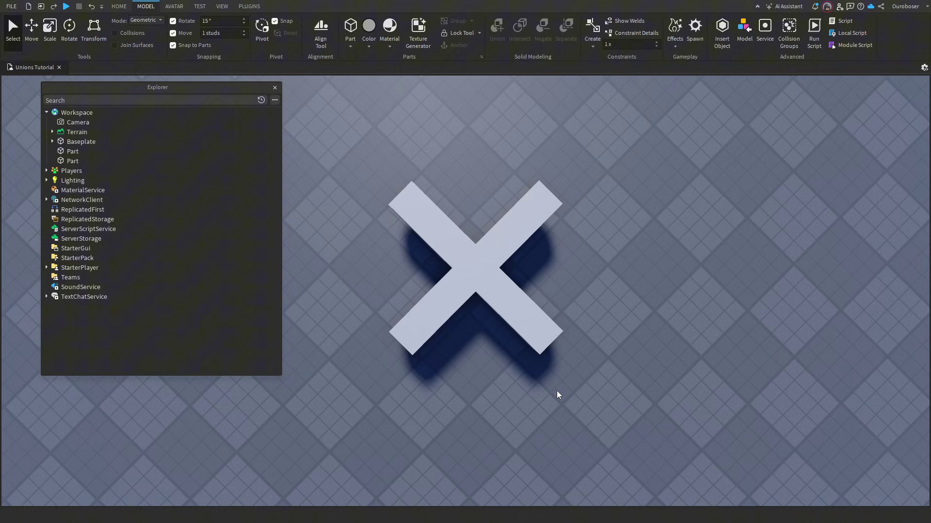
Step: Intersect the two crossing bars so that only their overlapping volume is kept
click(538, 329)
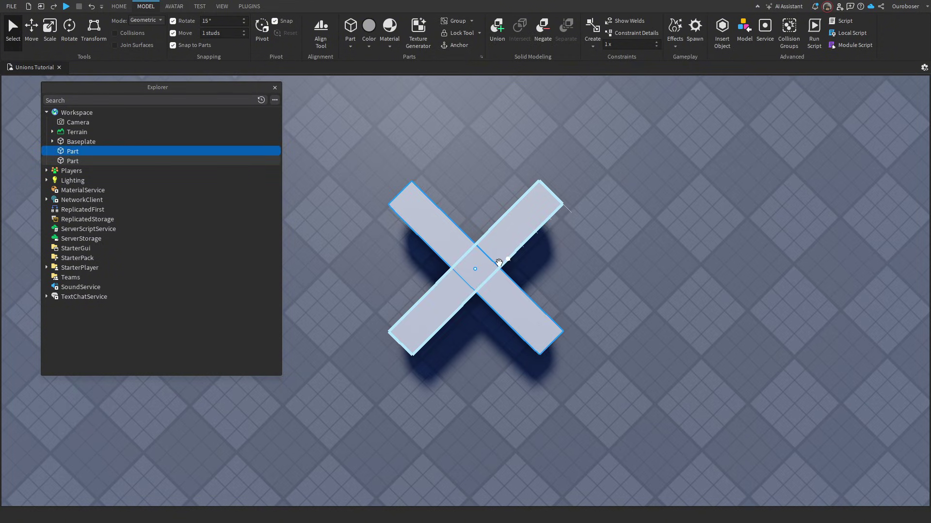
shift+click(499, 263)
click(517, 37)
click(533, 138)
right_drag(534, 139, 533, 138)
scroll(497, 301, up, 4)
scroll(467, 264, down, 3)
scroll(485, 257, down, 3)
right_drag(535, 289, 535, 290)
Step: Scale one of the two parts into a tall, wide wall slab behind the small block
drag(497, 281, 488, 297)
click(533, 262)
scroll(504, 250, up, 3)
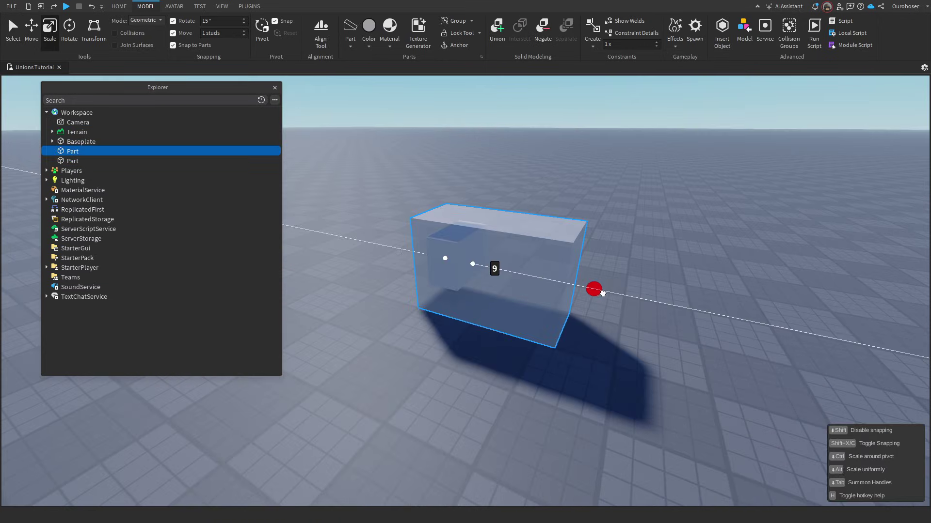
drag(603, 293, 578, 287)
mouse_move(461, 289)
mouse_down()
mouse_move(462, 314)
mouse_move(473, 276)
mouse_up()
drag(488, 199, 486, 204)
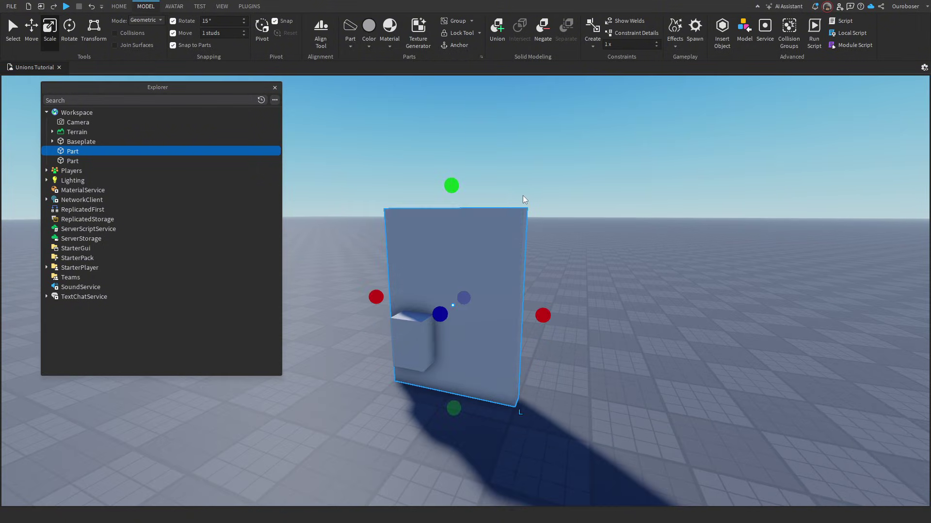
right_drag(523, 196, 553, 243)
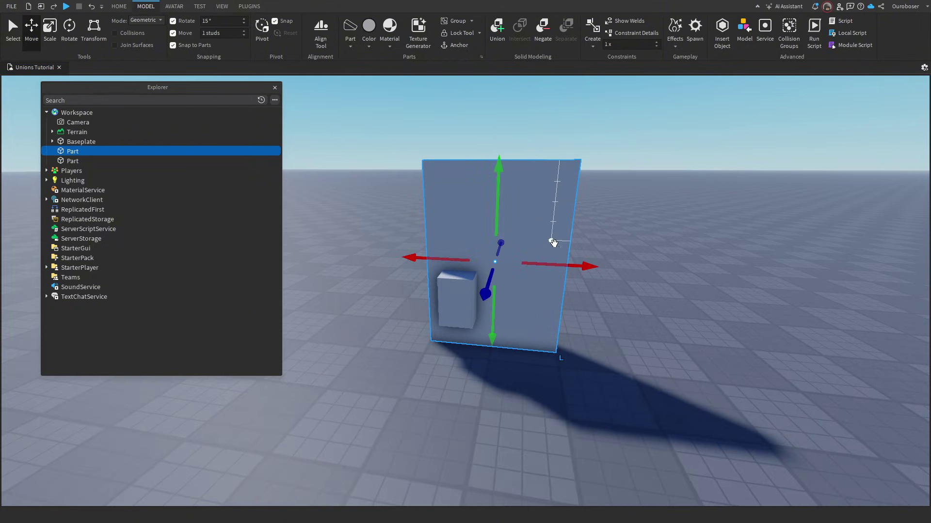
key(ctrl+3)
drag(587, 266, 721, 276)
key(d)
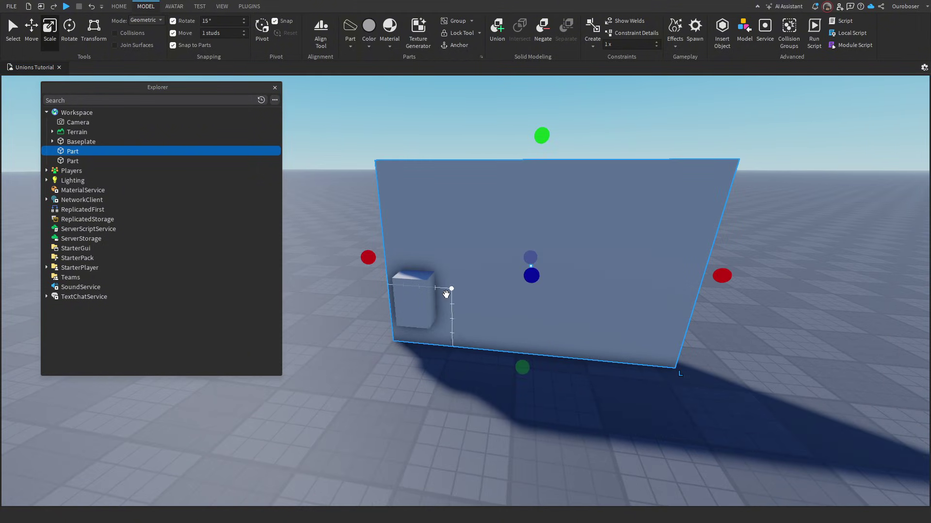
Step: Move the small block along the wall and scale it into a tall door shape reaching below the wall's base
click(428, 297)
key(ctrl+2)
drag(468, 299, 486, 301)
key(ctrl+3)
drag(442, 335, 453, 355)
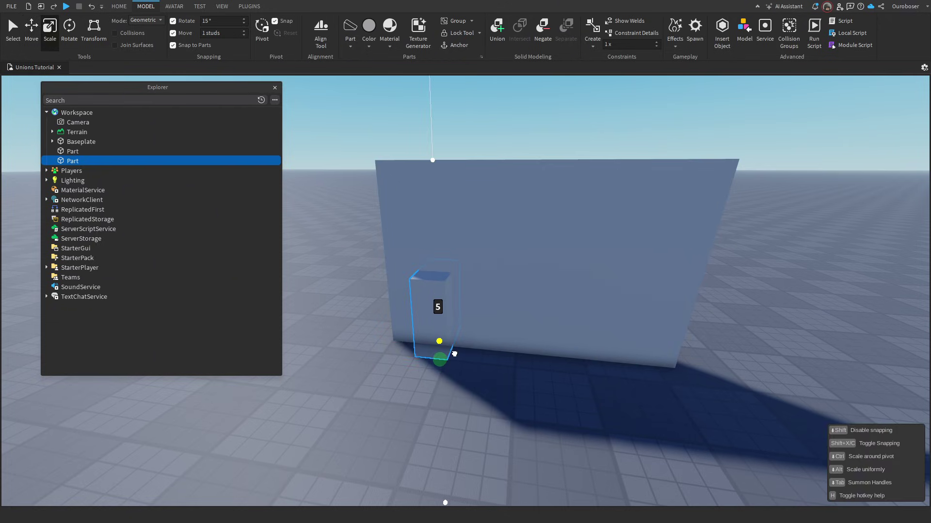
drag(465, 314, 498, 320)
drag(464, 256, 462, 203)
key(ctrl+2)
key(ctrl+3)
key(ctrl+2)
Step: Duplicate the door block to the other end of the wall and shorten the copy into a square window block
key(ctrl+d)
drag(505, 274, 659, 322)
key(ctrl+z)
click(482, 298)
key(ctrl+3)
drag(584, 371, 596, 314)
key(ctrl+z)
key(ctrl+1)
click(557, 375)
scroll(556, 375, down, 2)
right_drag(556, 375, 574, 380)
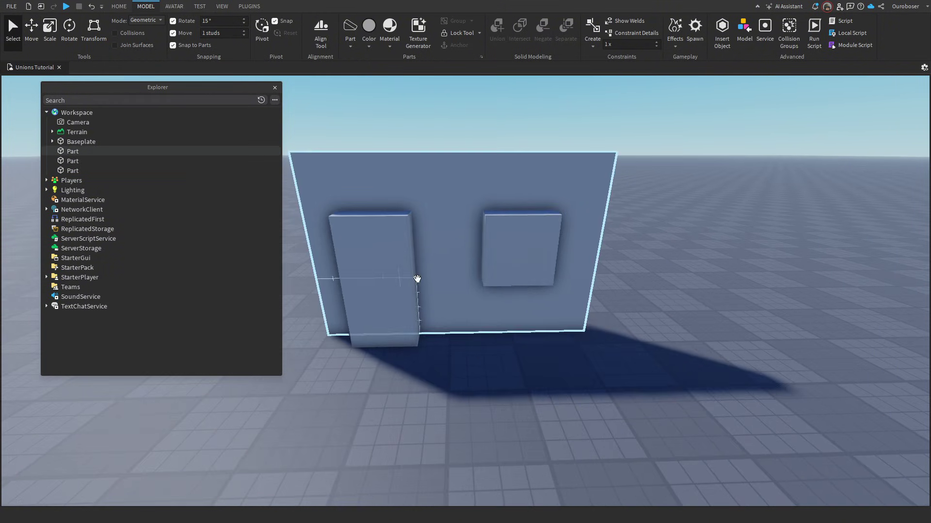
Step: Negate the door and window blocks and add the wall to the selection
click(371, 259)
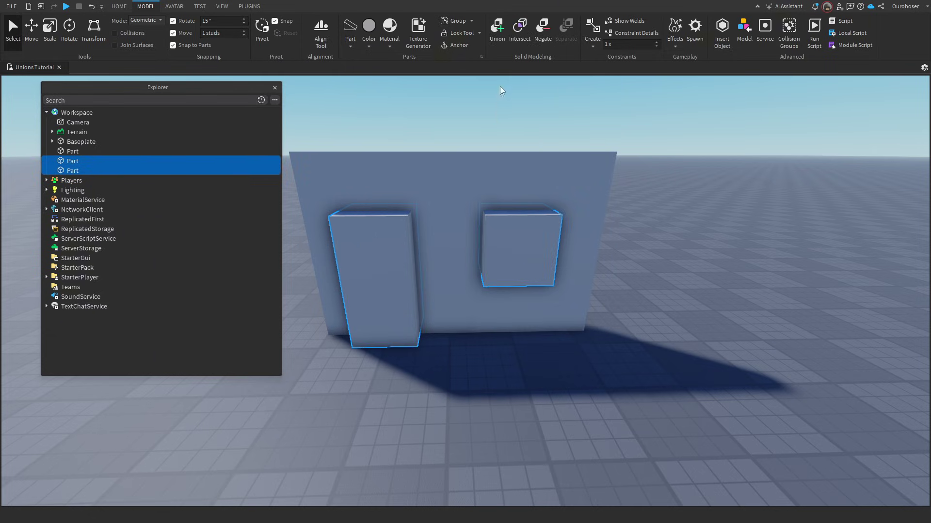
click(541, 35)
key(a)
right_drag(500, 185, 620, 317)
shift+click(579, 223)
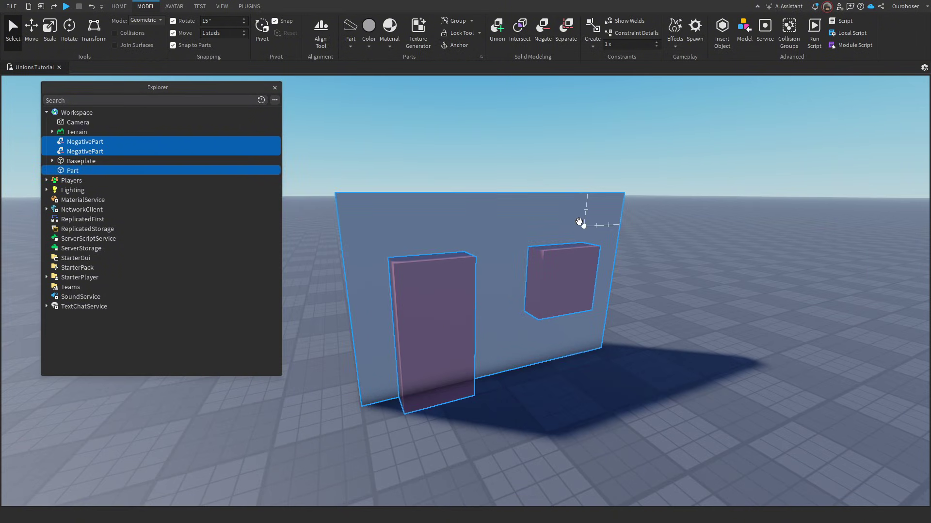
Step: Union the wall with the negated door and window blocks, and undo that union
click(499, 33)
right_drag(545, 119, 545, 119)
key(ctrl+z)
click(545, 119)
click(402, 248)
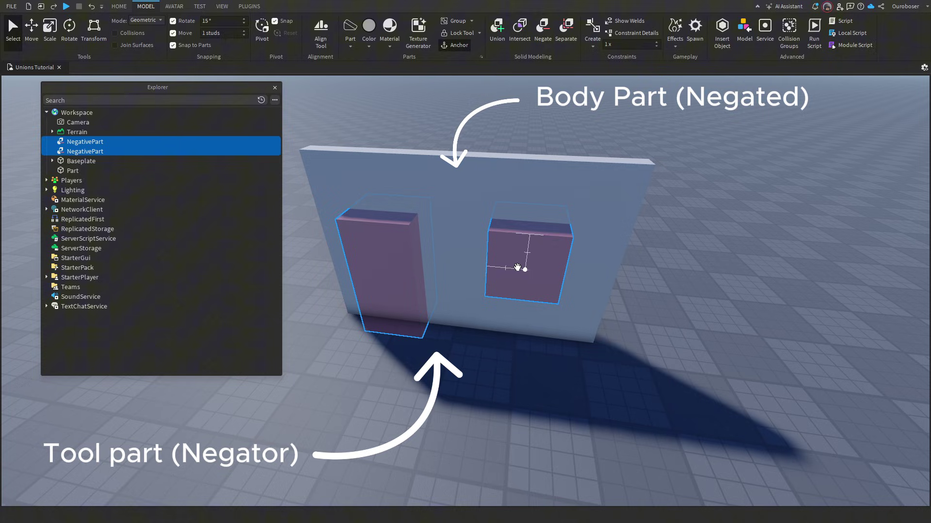
Step: Combine the wall with both negated blocks in a union that cuts the door and window openings
ctrl+click(447, 201)
right_drag(436, 189, 506, 305)
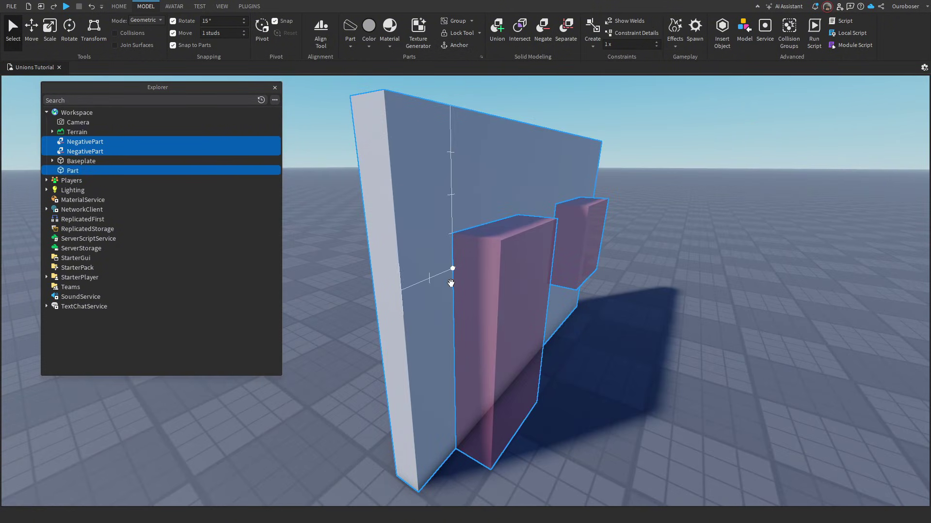
mouse_move(451, 283)
right_down()
mouse_move(461, 285)
mouse_move(441, 296)
right_up()
click(532, 311)
key(ctrl+3)
drag(498, 335, 538, 342)
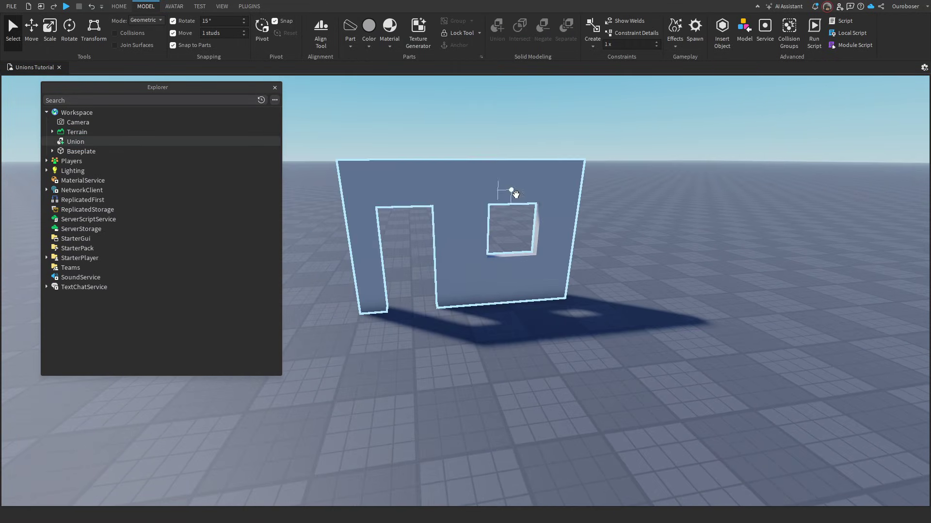
click(478, 141)
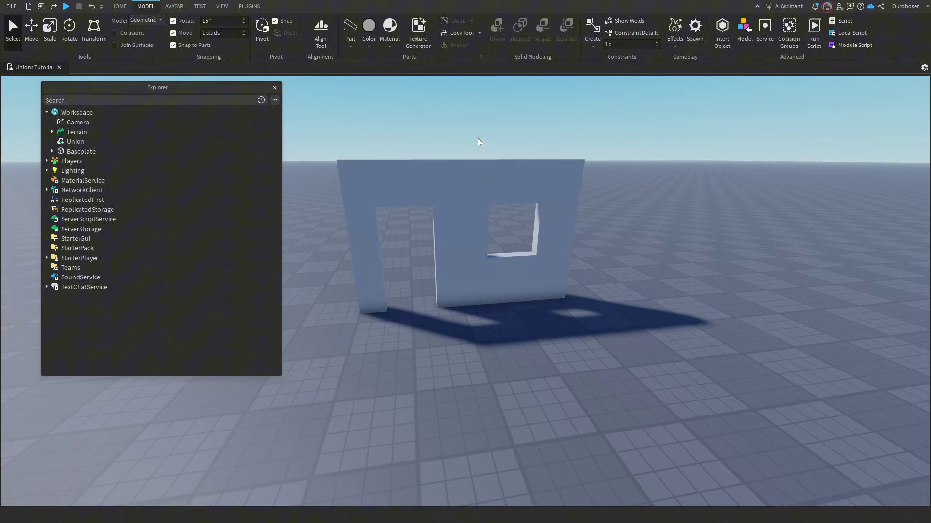
Step: Separate the cut wall union back into the wall and its negated door and window blocks
click(482, 216)
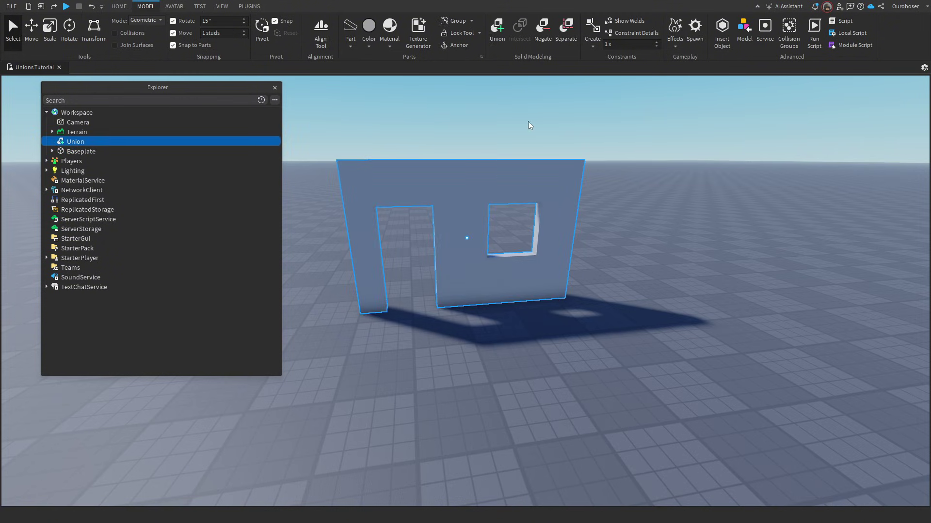
click(565, 23)
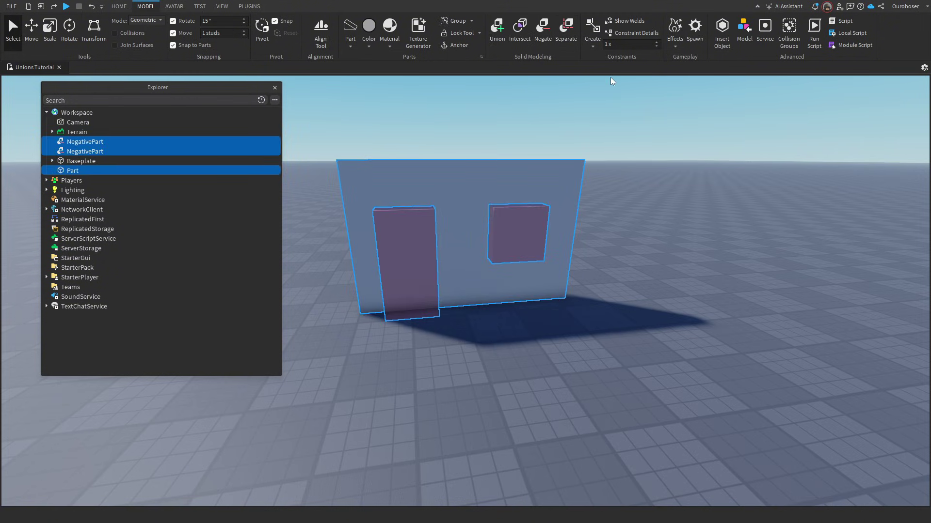
click(610, 78)
Step: Duplicate the wall, rotate the copy so it crosses the original at a right angle, and scale it down in height
key(e)
right_drag(610, 78, 565, 172)
click(565, 194)
key(ctrl+d)
key(ctrl+r)
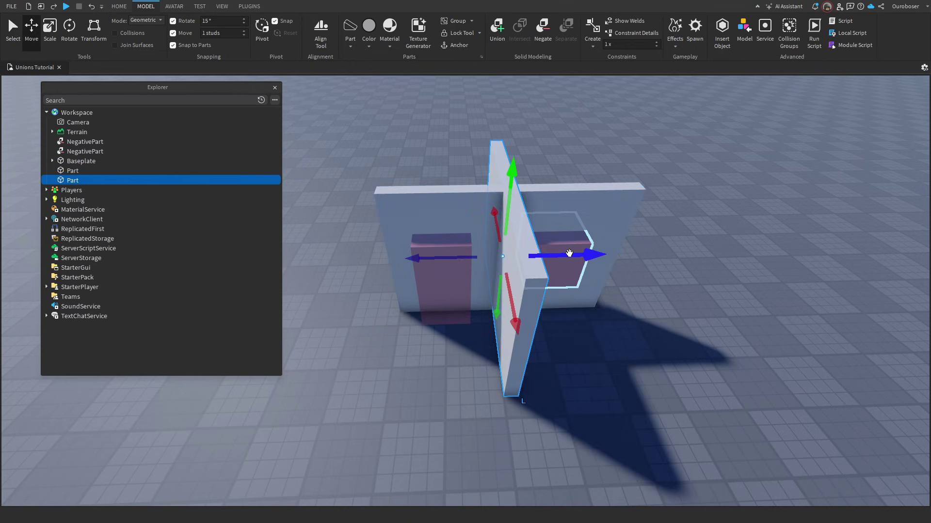
key(ctrl+3)
drag(511, 187, 514, 210)
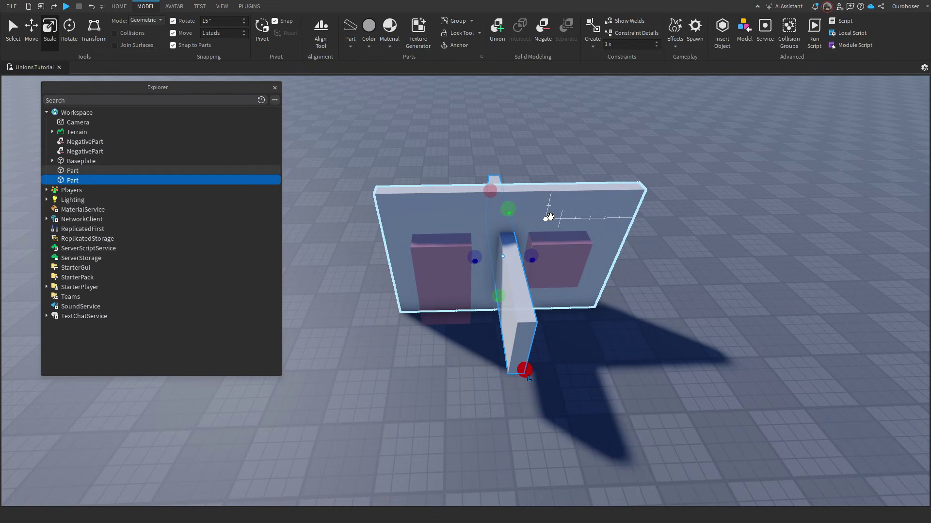
Step: Union the shortened crossing slab with the original wall
shift+click(548, 216)
click(500, 30)
click(561, 87)
Step: Duplicate the cross-shaped union, tilt the copy onto its side, and move it away from the original
click(551, 187)
key(ctrl+d)
key(ctrl+t)
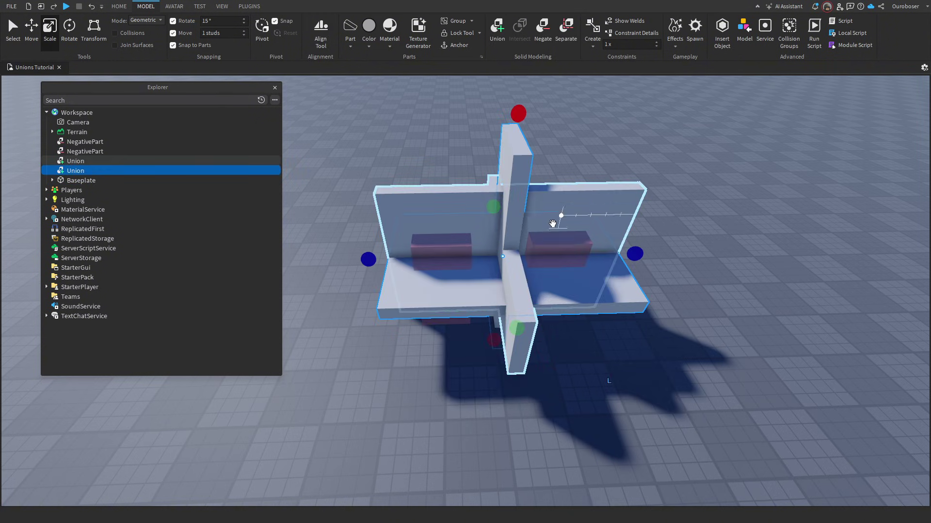
key(ctrl+2)
drag(509, 279, 535, 293)
right_drag(514, 286, 536, 293)
drag(535, 293, 558, 315)
Step: Union the two cross-shaped unions and merge the result with the negated door and window blocks
key(ctrl+1)
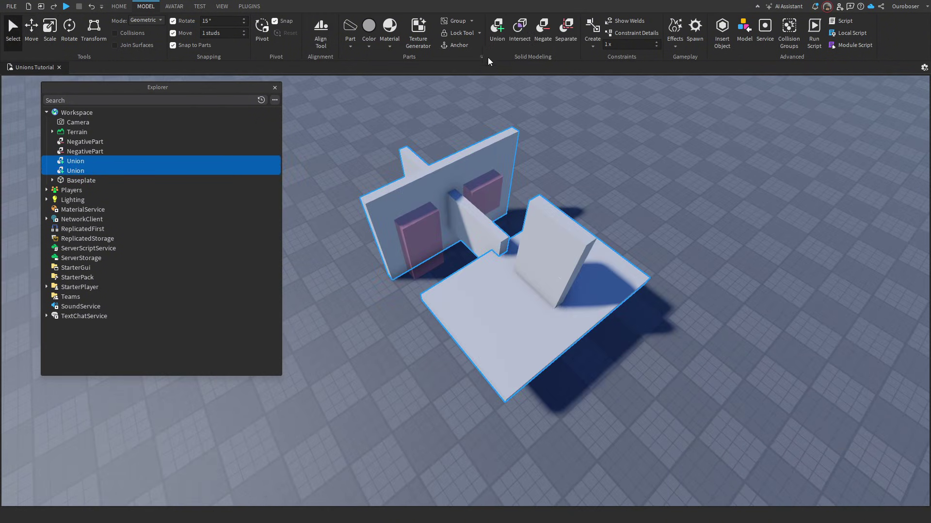
click(497, 29)
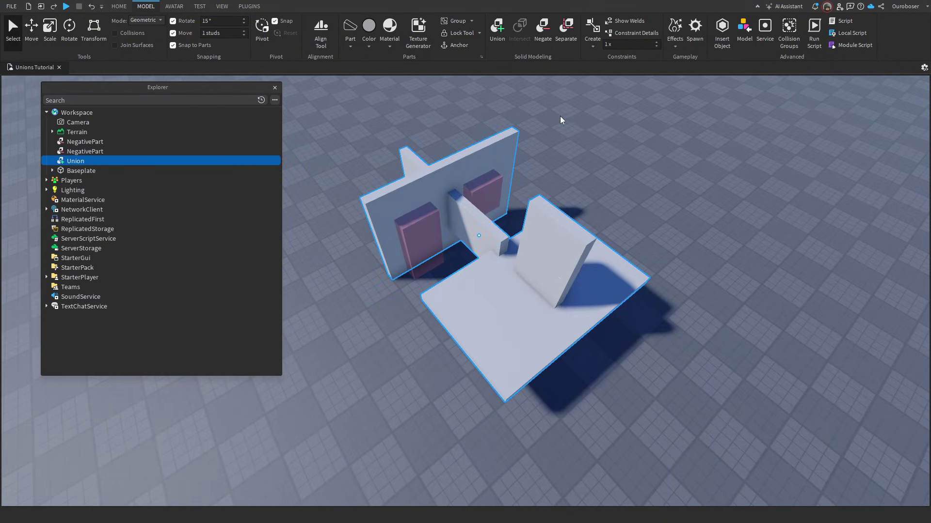
ctrl+click(489, 198)
ctrl+click(417, 228)
click(497, 29)
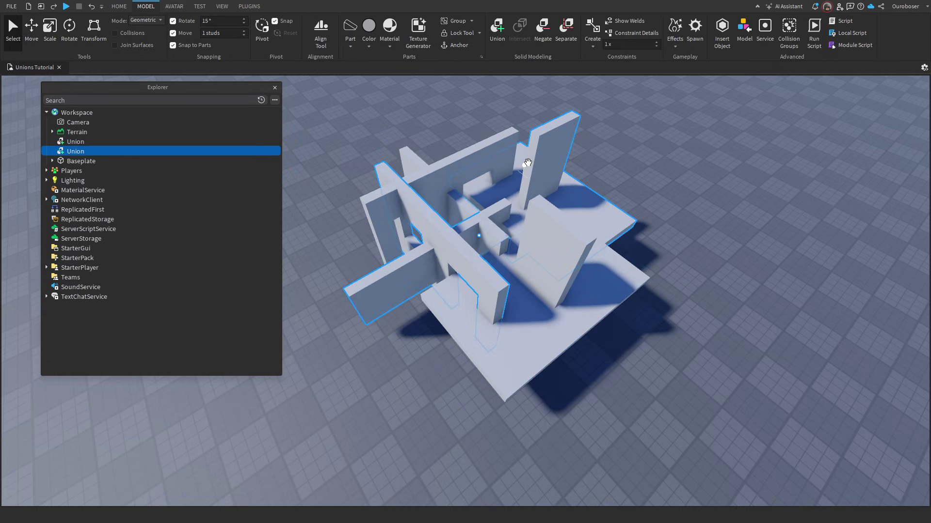
Step: Select both intersecting complex unions and merge them into a single union
drag(527, 162, 517, 177)
ctrl+click(533, 315)
click(13, 29)
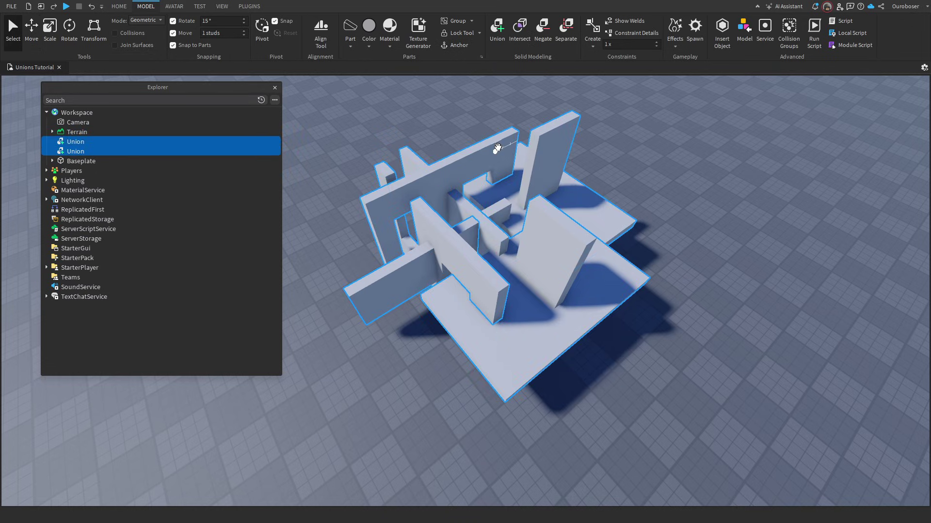
click(497, 29)
drag(591, 124, 470, 273)
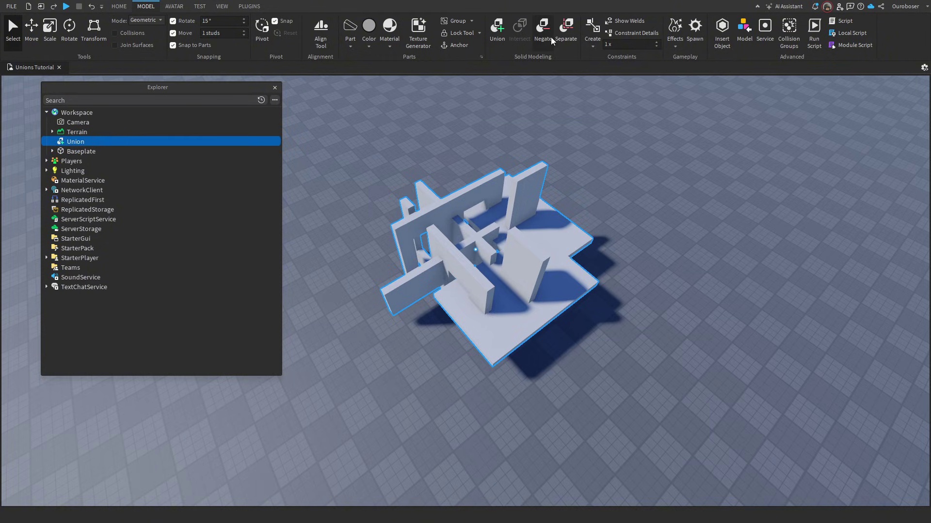
Step: Separate the complex union into its individual parts
click(567, 30)
click(538, 155)
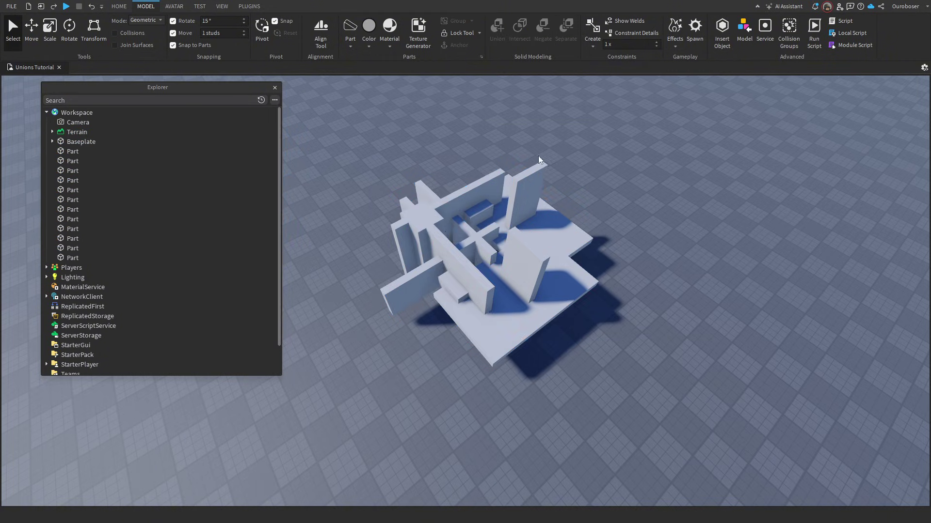
right_drag(635, 213, 635, 214)
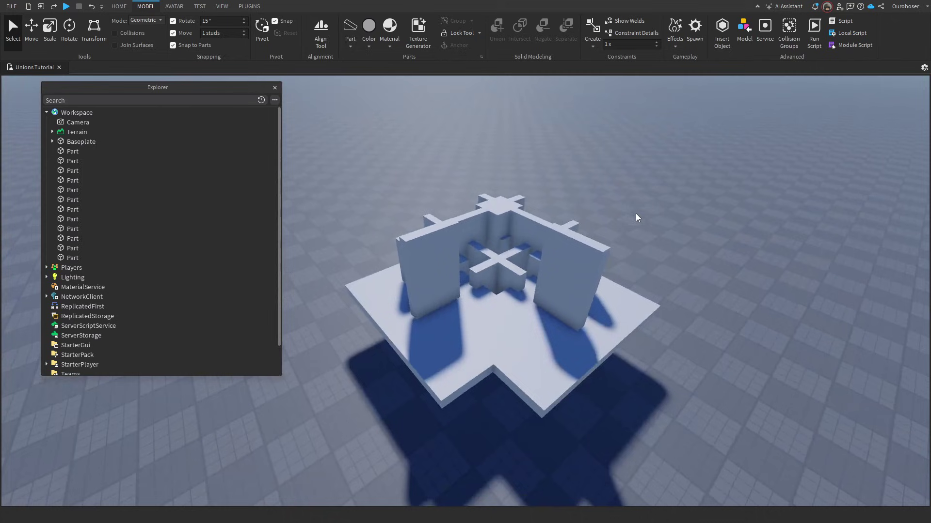
Step: Undo the separation and the preceding union operations, and delete the selected objects
key(ctrl+z)
key(ctrl+z)
key(ctrl+z)
key(ctrl+z)
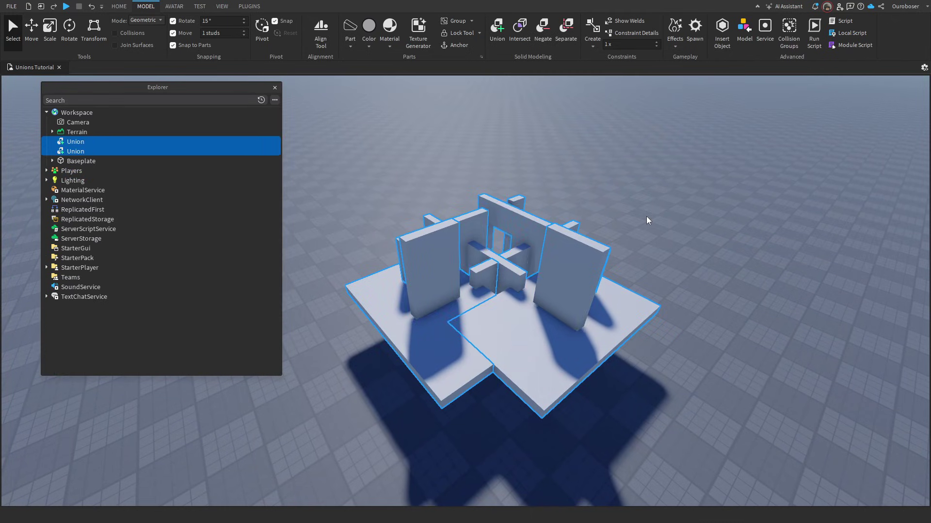
key(ctrl+z)
key(ctrl+z)
key(Delete)
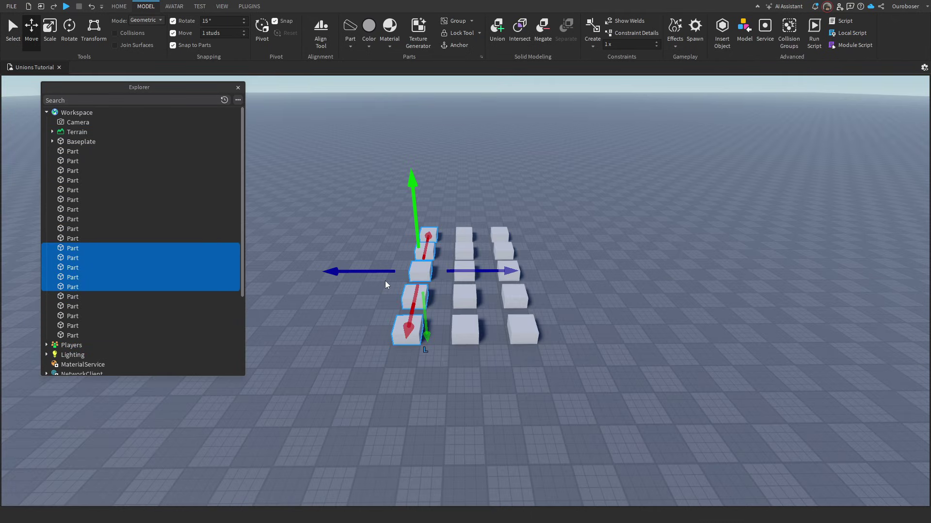
Step: Space out copies of the selected five-block line to complete a five-by-five grid of blocks
drag(385, 281, 302, 277)
key(ctrl+d)
click(370, 348)
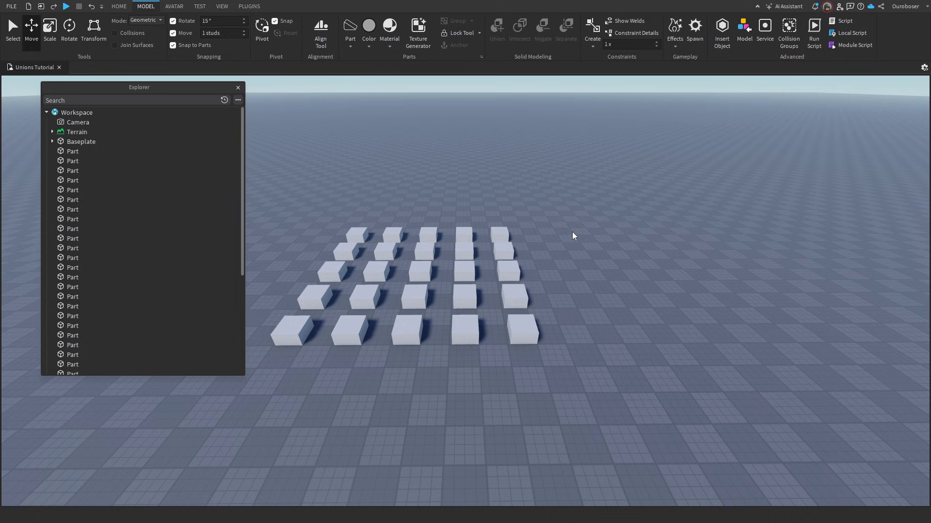
drag(573, 210, 270, 386)
click(312, 276)
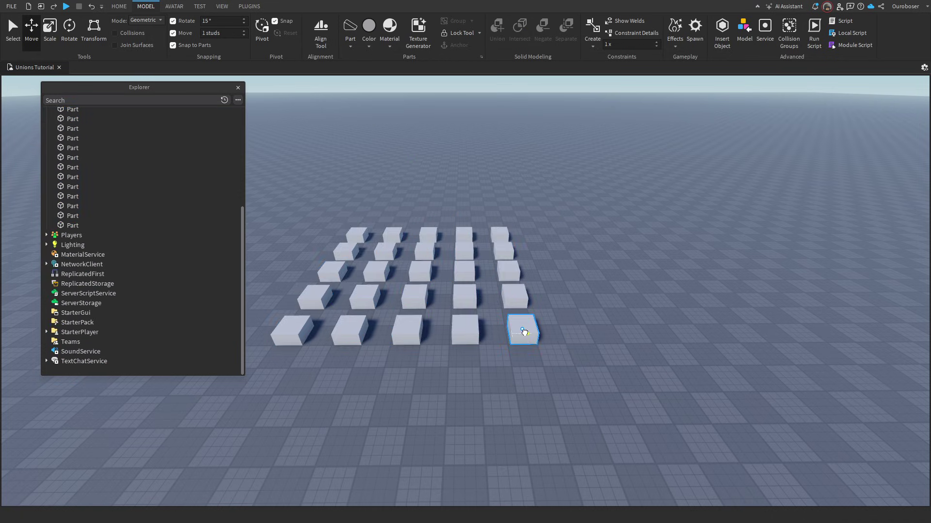
Step: Scale the near corner block of the grid upward into a tall pillar
click(524, 332)
key(ctrl+3)
drag(524, 307, 559, 153)
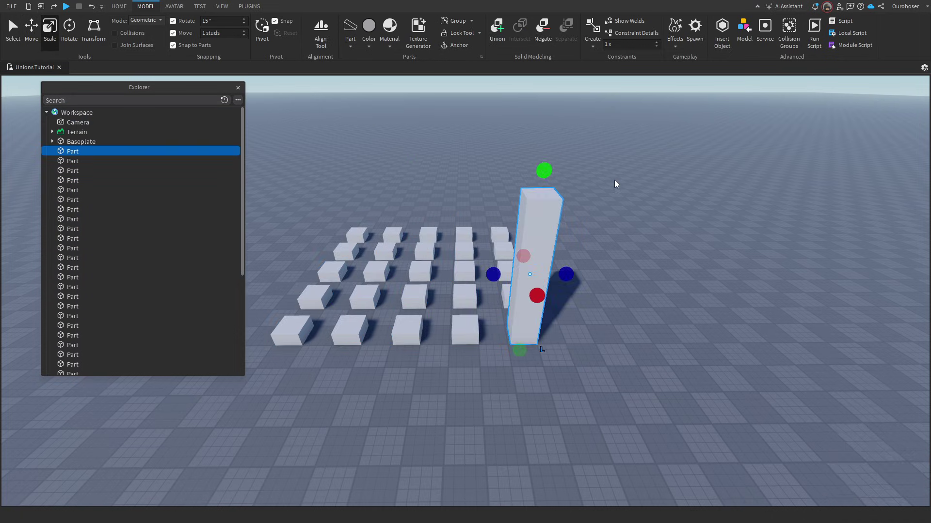
Step: Scale the next two blocks along the same edge of the grid upward into tall pillars
click(614, 179)
key(d)
right_drag(615, 179, 614, 180)
click(391, 324)
drag(391, 303, 390, 165)
click(433, 309)
click(447, 327)
drag(446, 303, 457, 204)
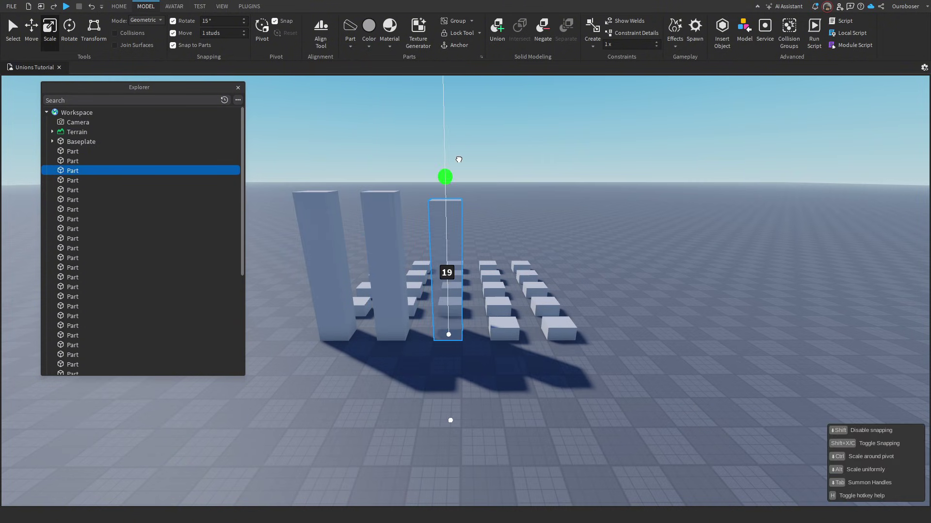
drag(458, 159, 460, 151)
click(479, 183)
Step: Undo the height scaling of the three pillars
right_drag(479, 183, 479, 184)
key(e)
key(ctrl+z)
key(ctrl+z)
key(ctrl+z)
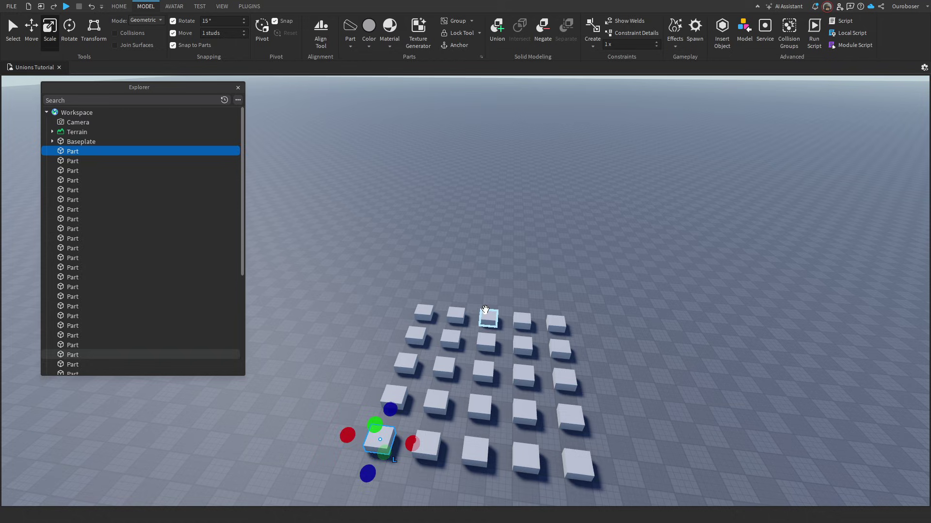
Step: Select every block in the five-by-five grid and union them into one object
scroll(485, 309, down, 3)
drag(550, 209, 386, 357)
scroll(477, 150, up, 3)
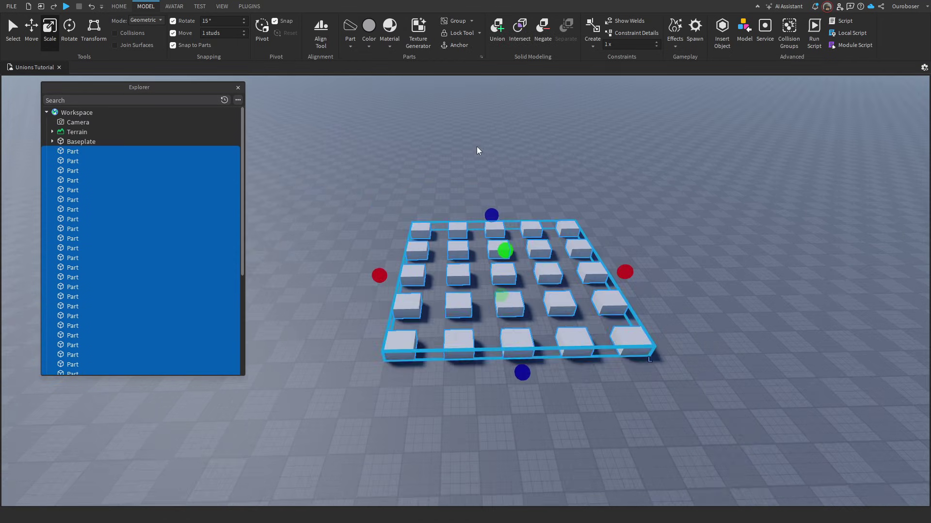
right_drag(477, 147, 479, 137)
scroll(479, 138, down, 1)
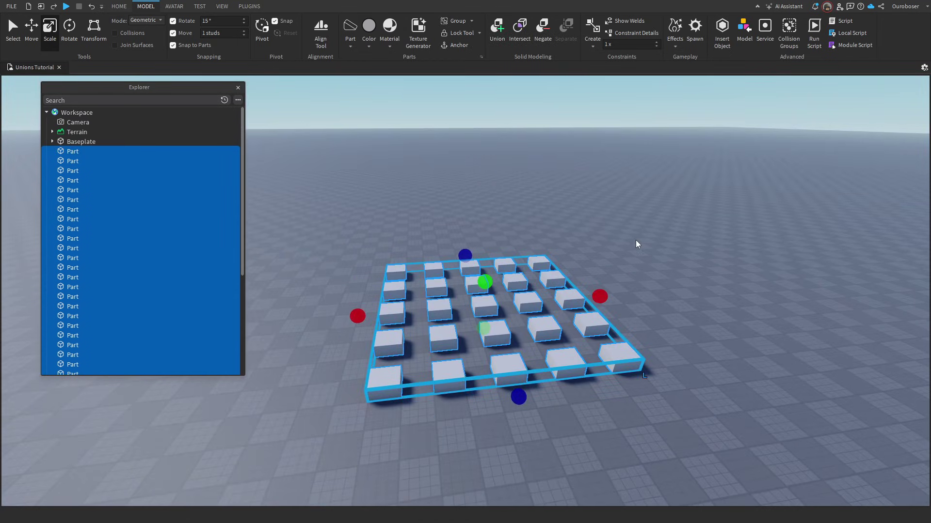
drag(635, 209, 455, 387)
drag(343, 441, 343, 441)
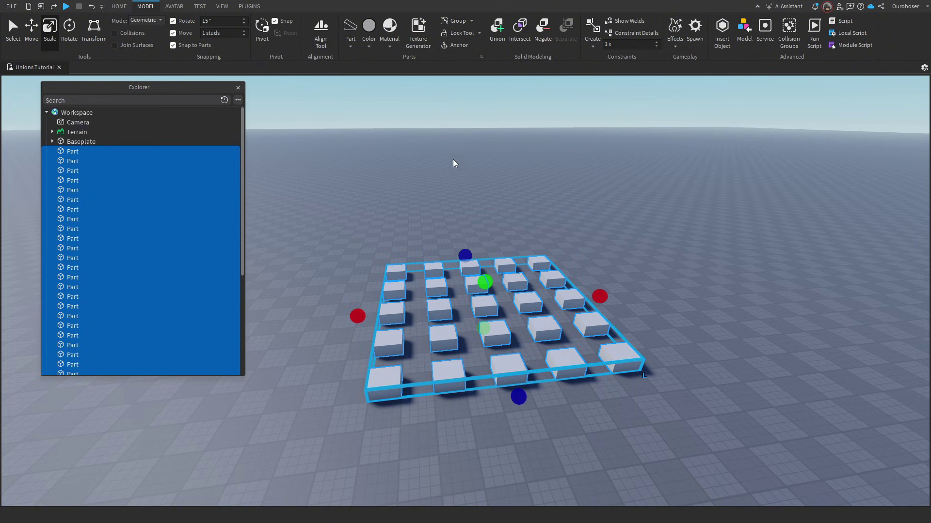
click(497, 29)
Step: Scale the grid union upward so that all of its blocks become tall pillars together
right_drag(537, 155, 537, 155)
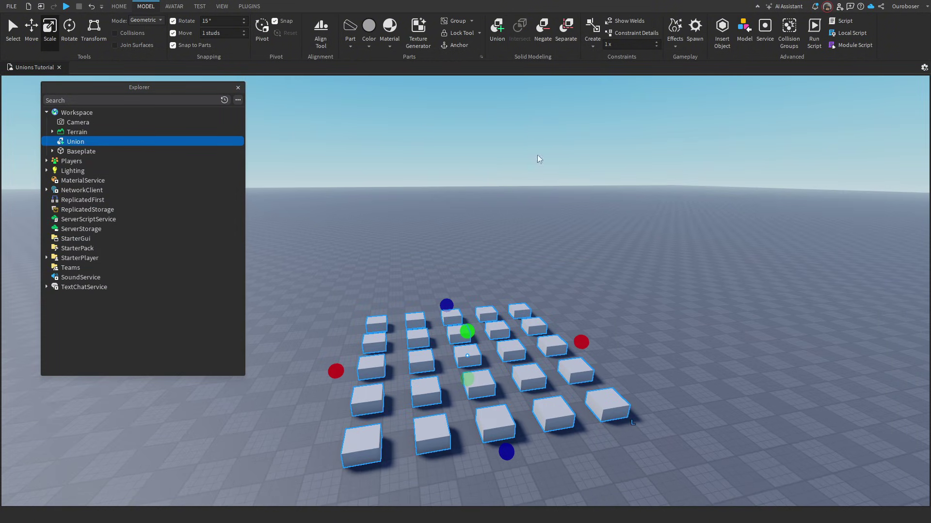
right_drag(464, 237, 476, 320)
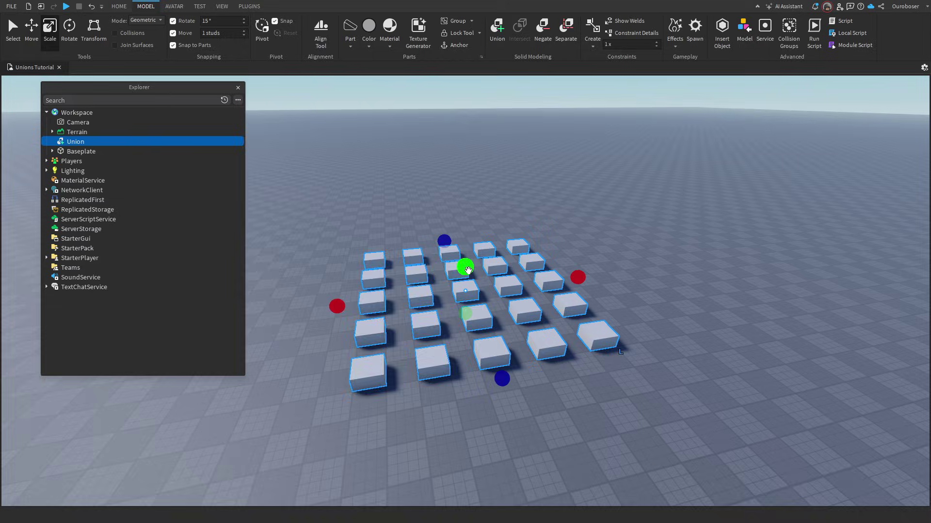
key(a)
right_drag(468, 271, 511, 298)
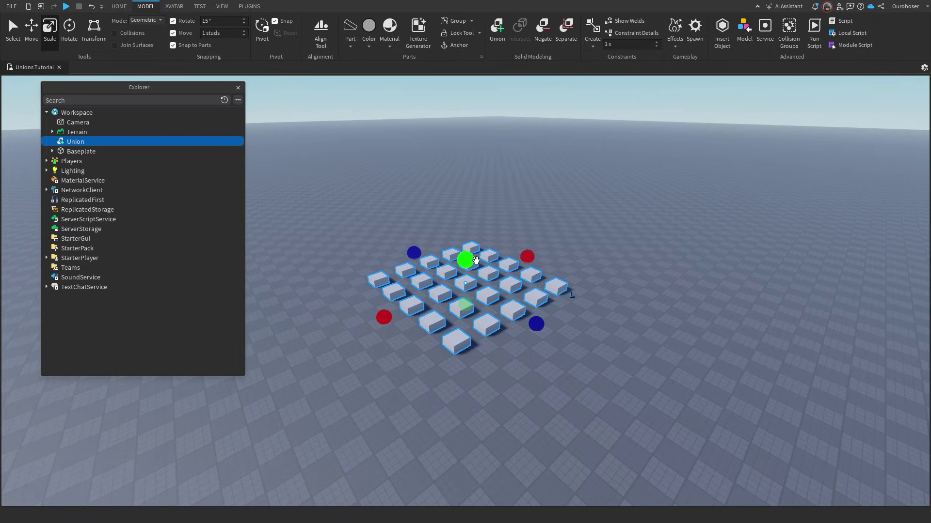
drag(469, 258, 489, 186)
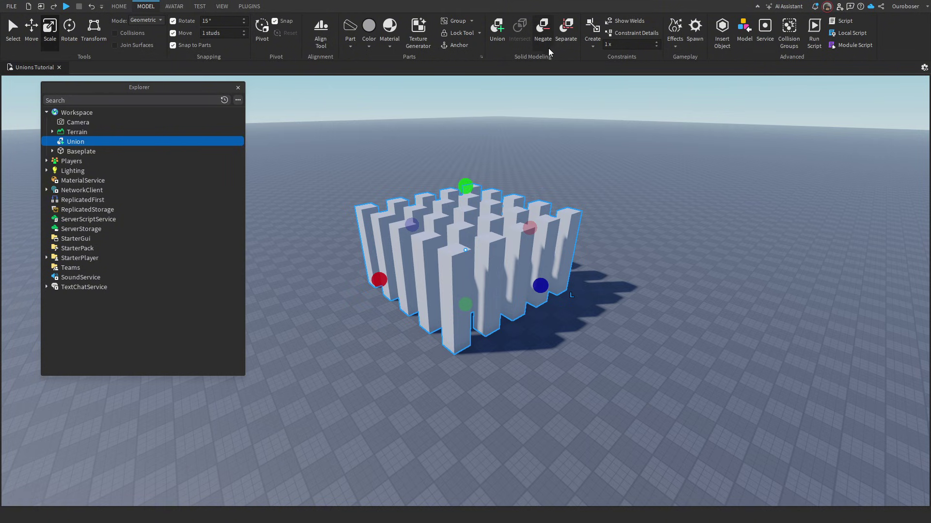
Step: Separate the scaled grid union back into individual pillar parts
click(563, 39)
click(569, 130)
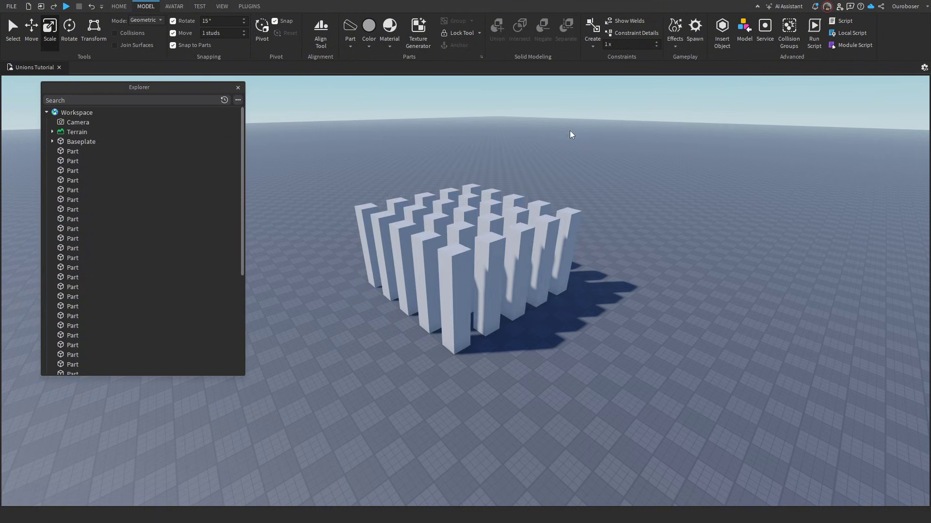
scroll(455, 248, up, 5)
right_drag(454, 248, 446, 252)
scroll(451, 251, down, 4)
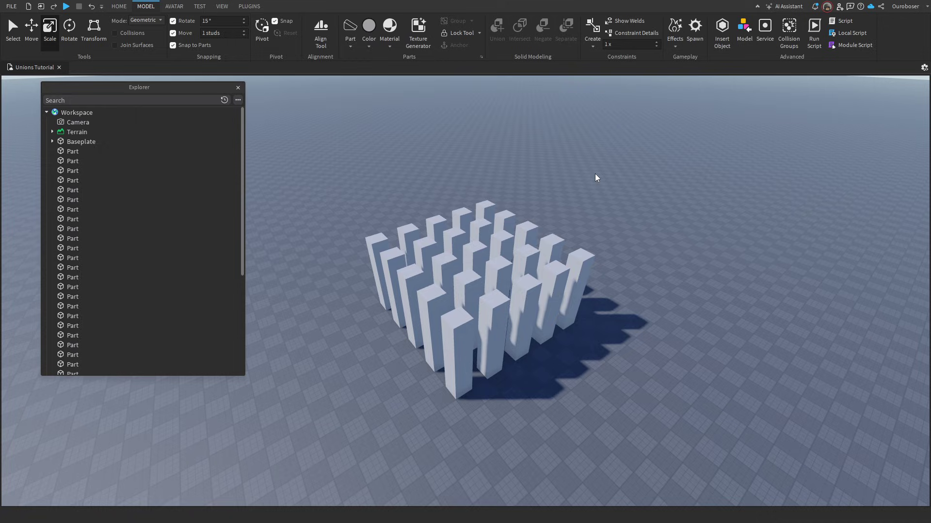
scroll(596, 170, down, 3)
scroll(596, 174, down, 1)
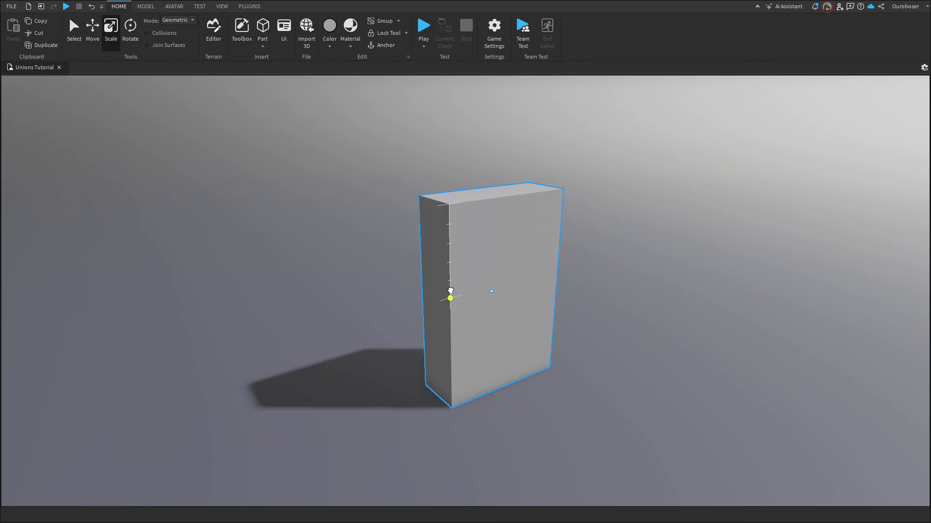
Step: Place a second copy of the tall rectangular block, offset 16 studs from the first
click(463, 272)
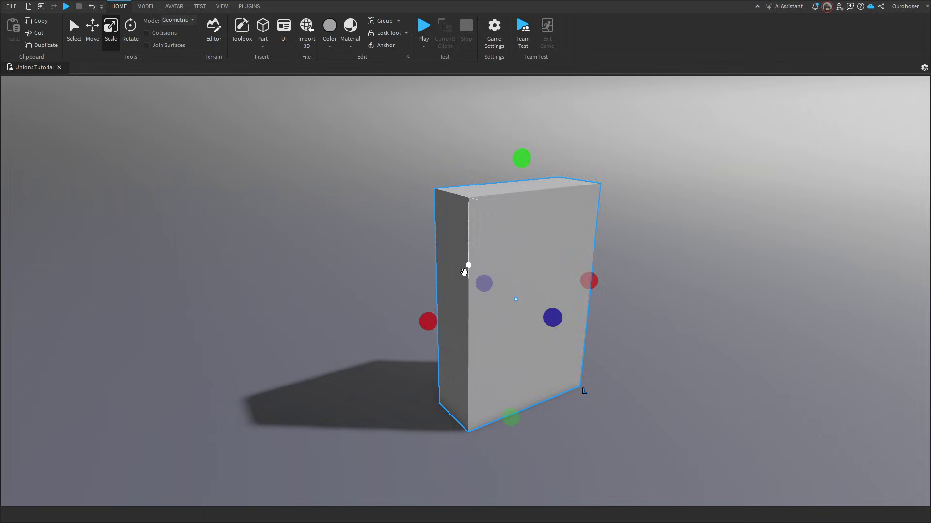
right_drag(464, 273, 466, 275)
scroll(466, 275, down, 3)
scroll(441, 299, up, 2)
key(ctrl+2)
drag(512, 278, 513, 277)
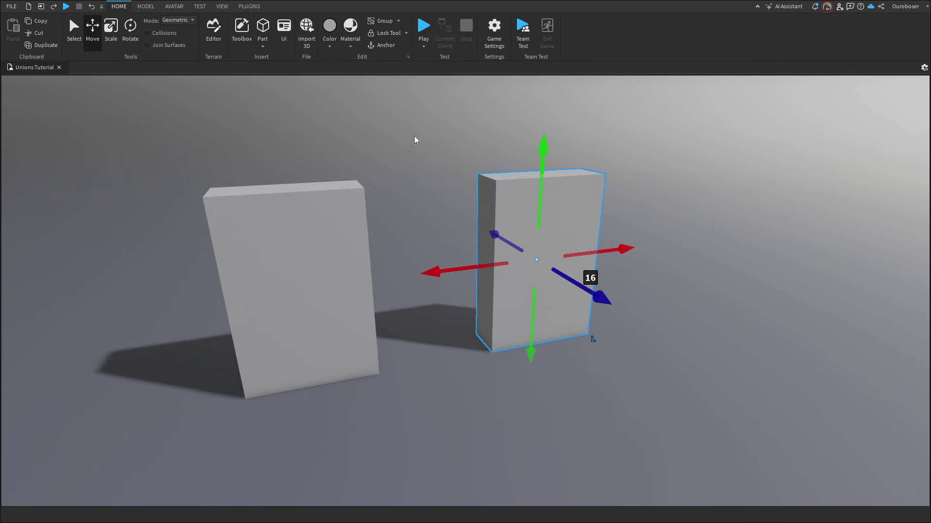
Step: Color the second tall block red and move it 11 studs sideways so it overlaps the grey block
click(330, 48)
click(463, 132)
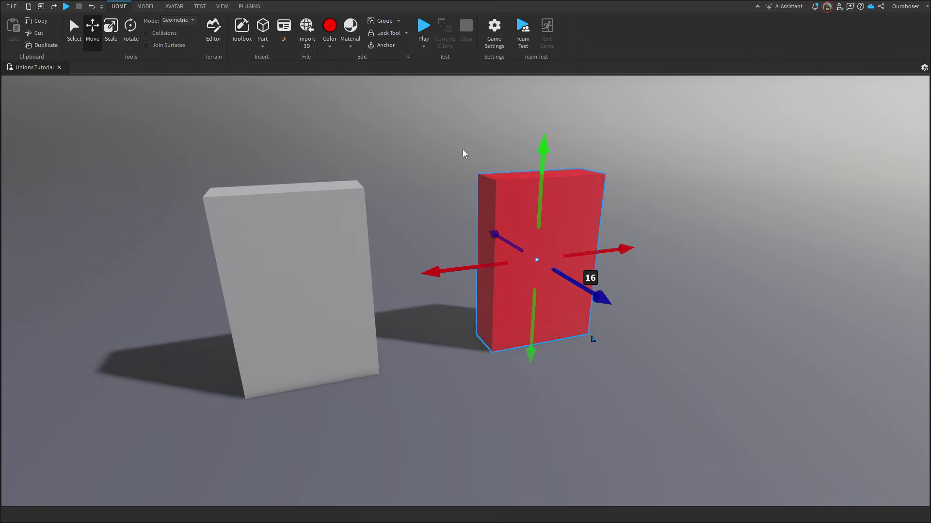
drag(485, 265, 320, 295)
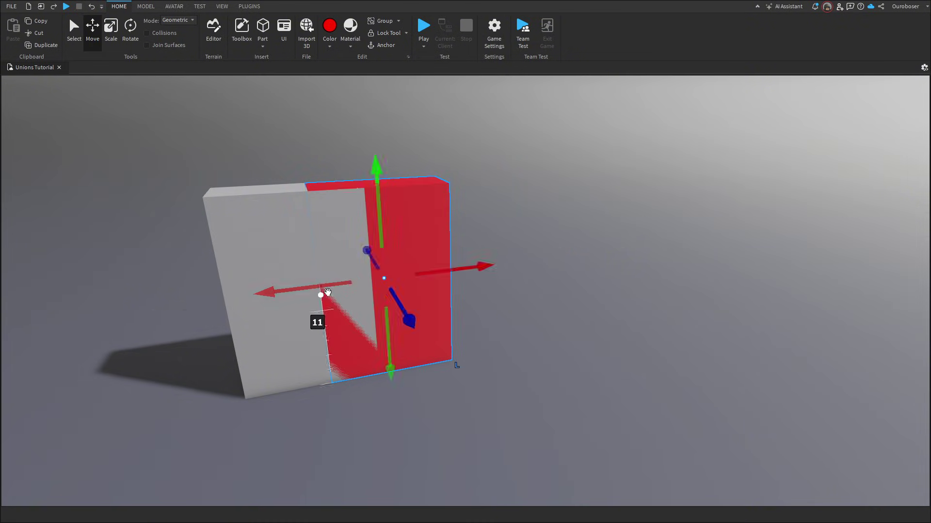
Step: Tilt the red block at an angle across the grey block and enlarge it to extend past the grey block's side
key(ctrl+4)
drag(425, 215, 354, 184)
key(ctrl+2)
key(ctrl+3)
drag(377, 246, 391, 269)
drag(409, 335, 434, 388)
key(a)
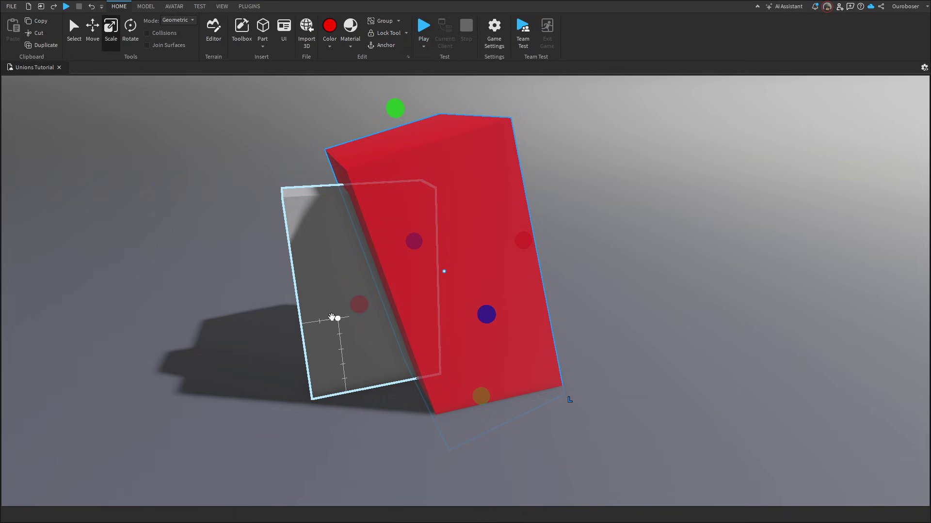
Step: Negate the tilted red block and union it with the grey block to make a slanted cut
click(179, 9)
click(198, 9)
click(151, 9)
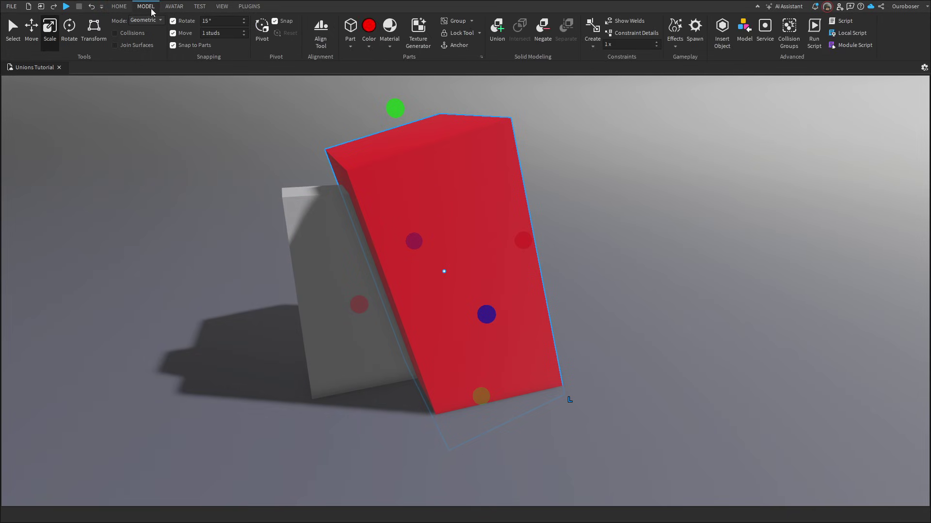
click(538, 28)
shift+click(343, 208)
click(497, 27)
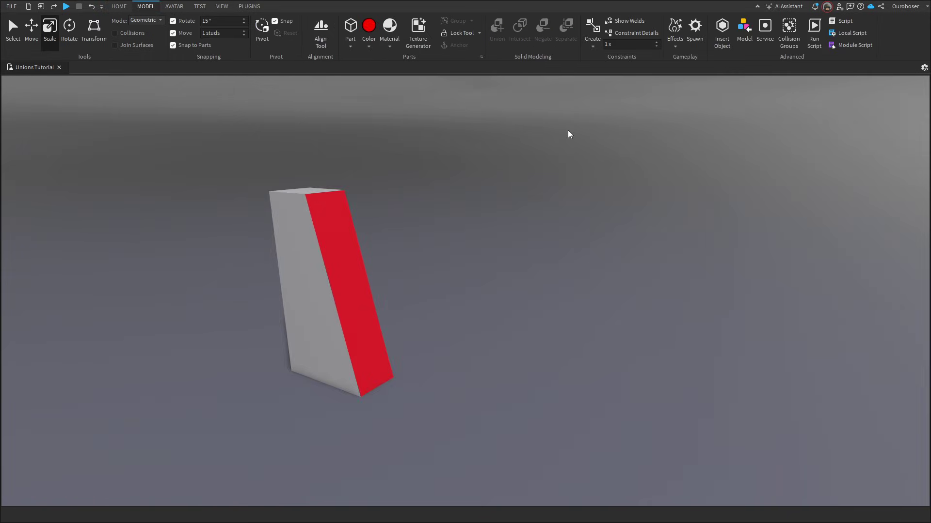
Step: Undo the union and set the negated red block's material to Neon
key(ctrl+z)
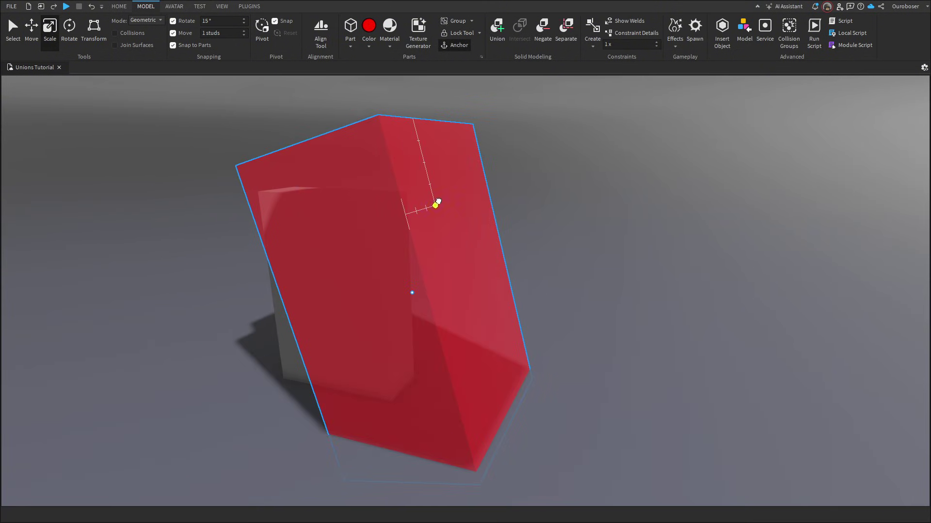
click(389, 29)
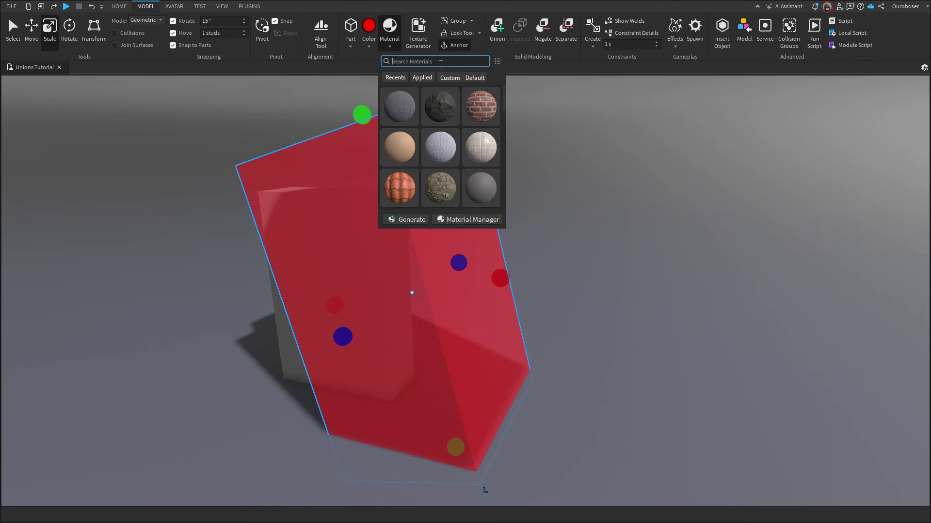
text(neo)
click(401, 113)
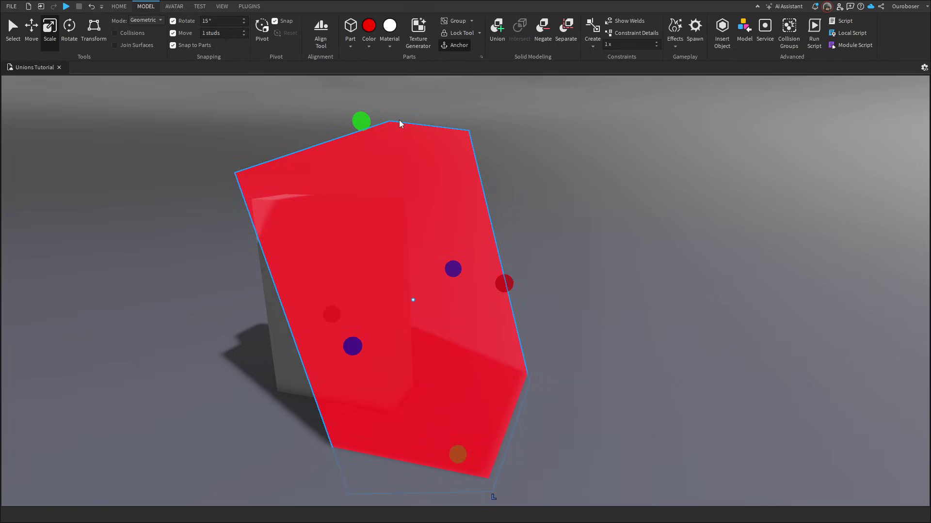
Step: Union the negated neon block with the grey block to cut it again, and clear the selection
right_drag(399, 120, 399, 121)
shift+click(389, 198)
key(ctrl+shift+g)
click(546, 147)
right_drag(546, 147, 546, 148)
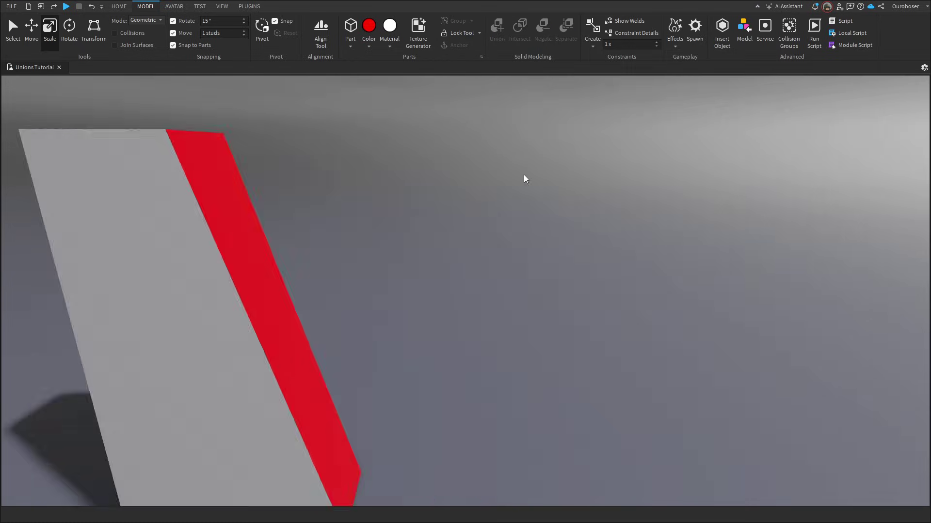
Step: Select the cut union with the red slanted face and open its properties
scroll(524, 174, down, 3)
scroll(455, 264, up, 1)
right_drag(454, 263, 466, 253)
key(d)
key(a)
key(w)
key(a)
click(430, 135)
scroll(430, 135, down, 2)
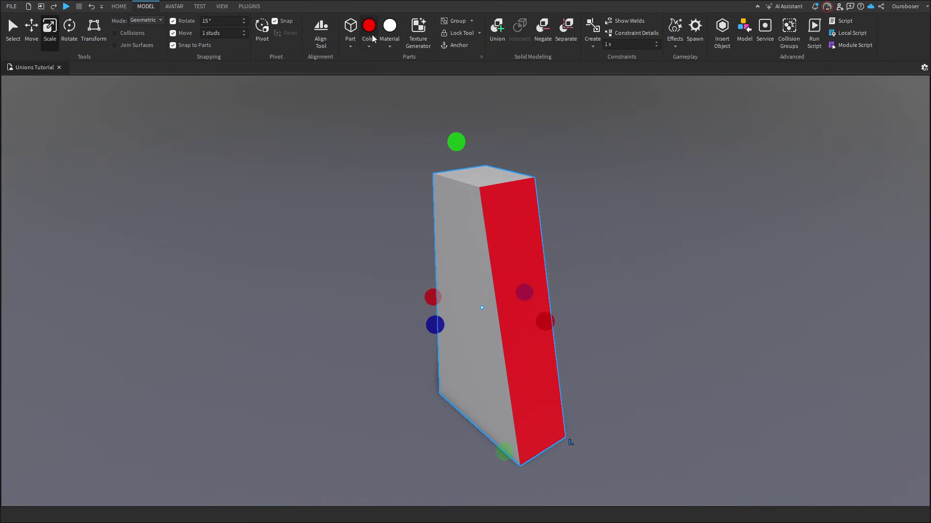
click(223, 7)
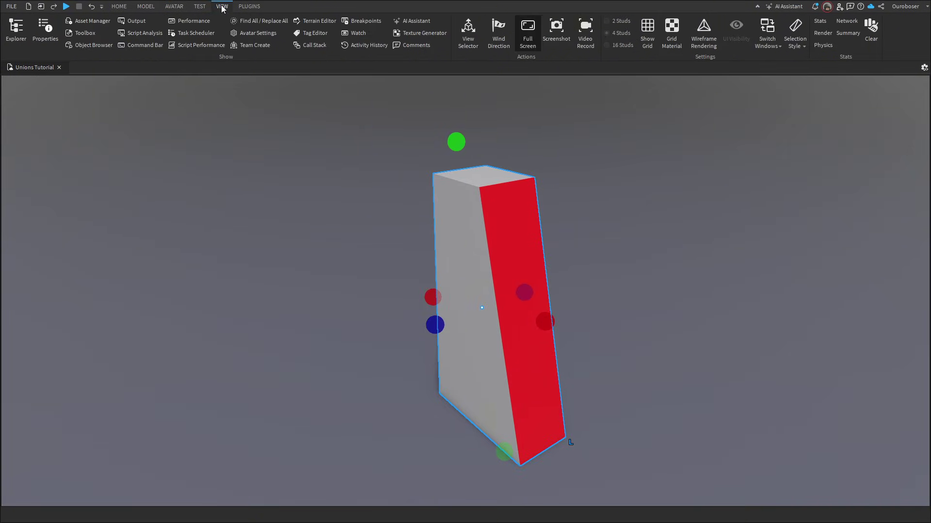
click(46, 30)
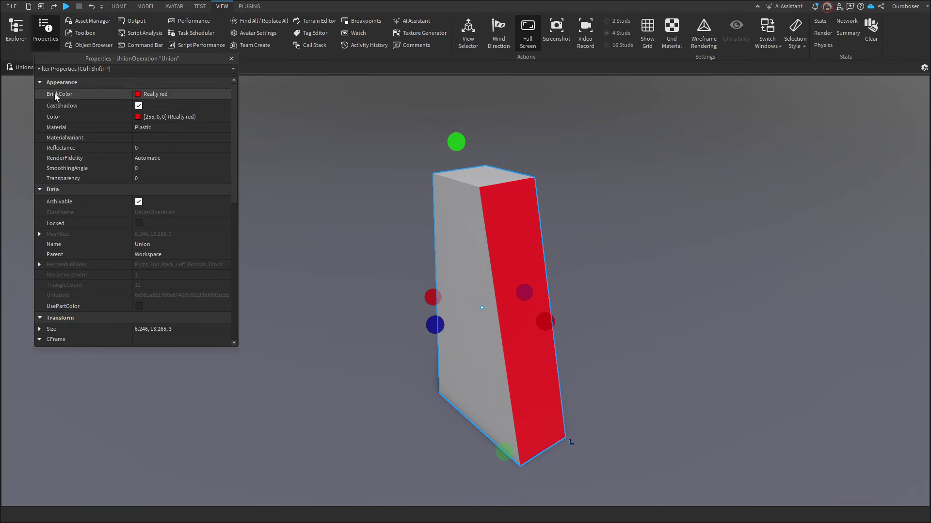
Step: Switch UsePartColor on and back off for the cut union to compare its coloring, and deselect it
click(138, 307)
click(138, 307)
click(138, 307)
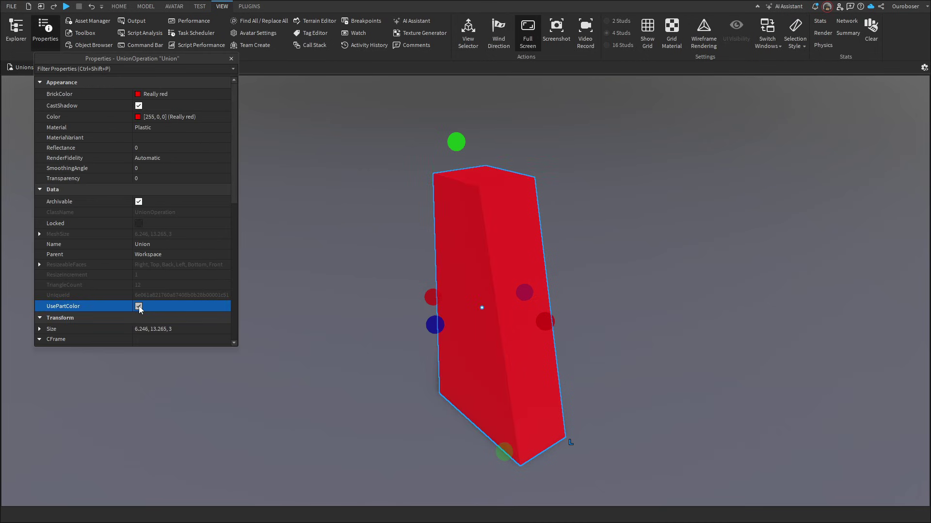
click(138, 308)
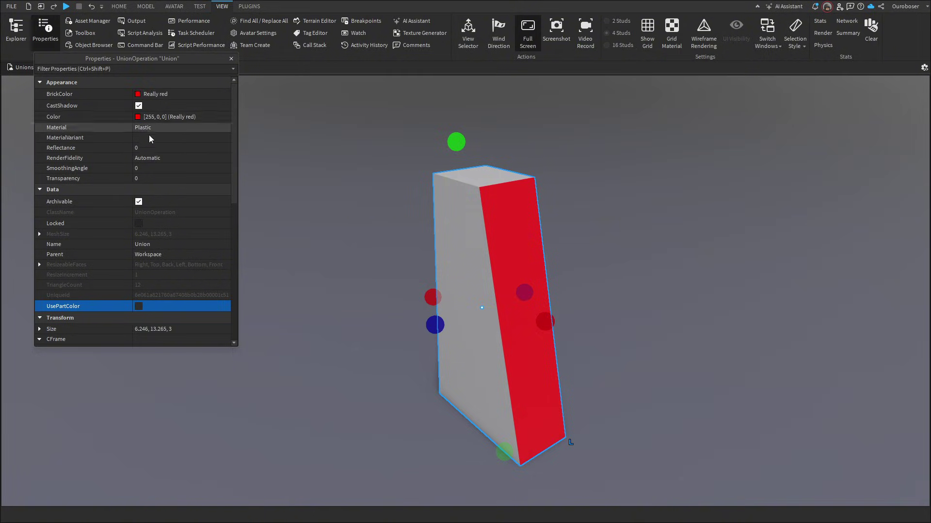
scroll(388, 296, down, 3)
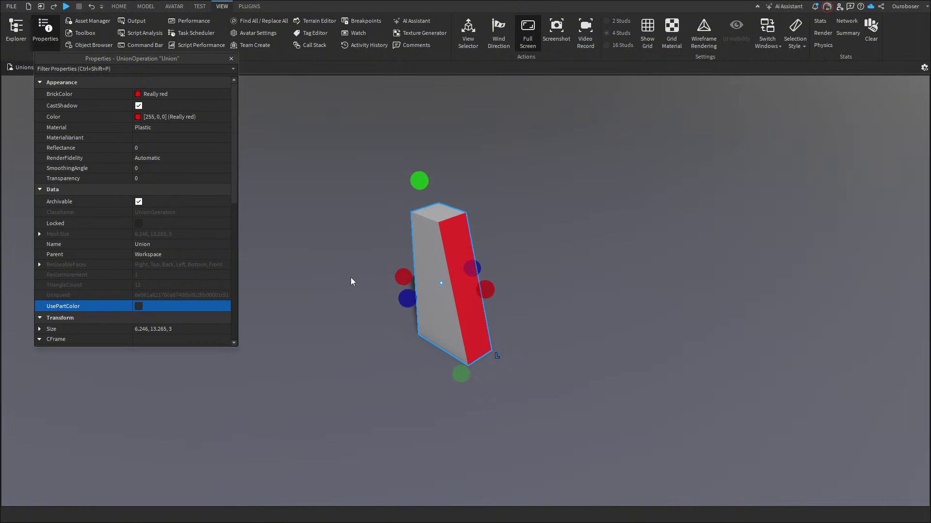
click(351, 278)
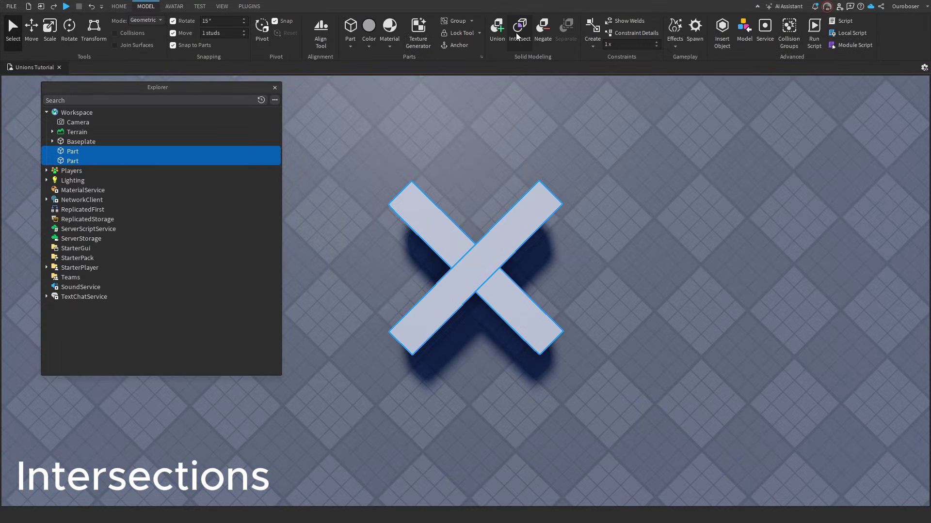
Step: Intersect the two crossed bars, and union the wall with its two negated blocks to cut the openings
click(518, 36)
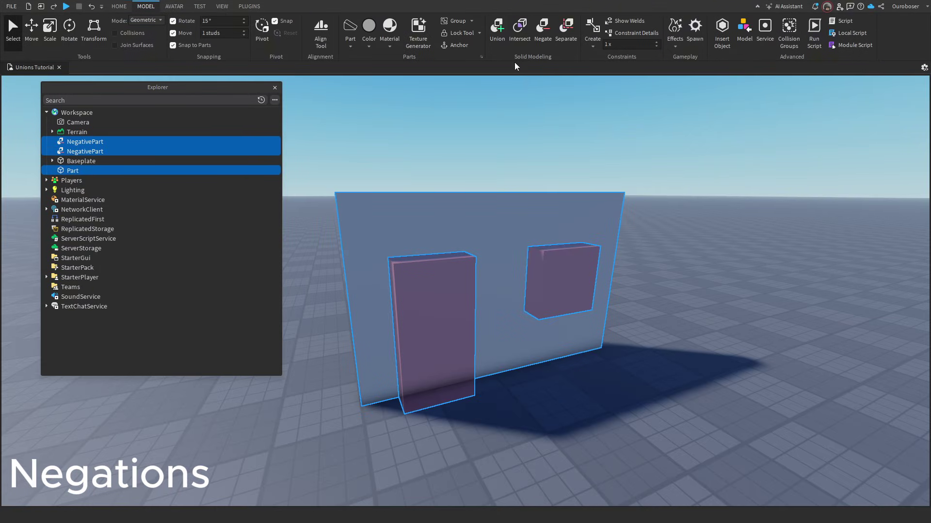
click(498, 33)
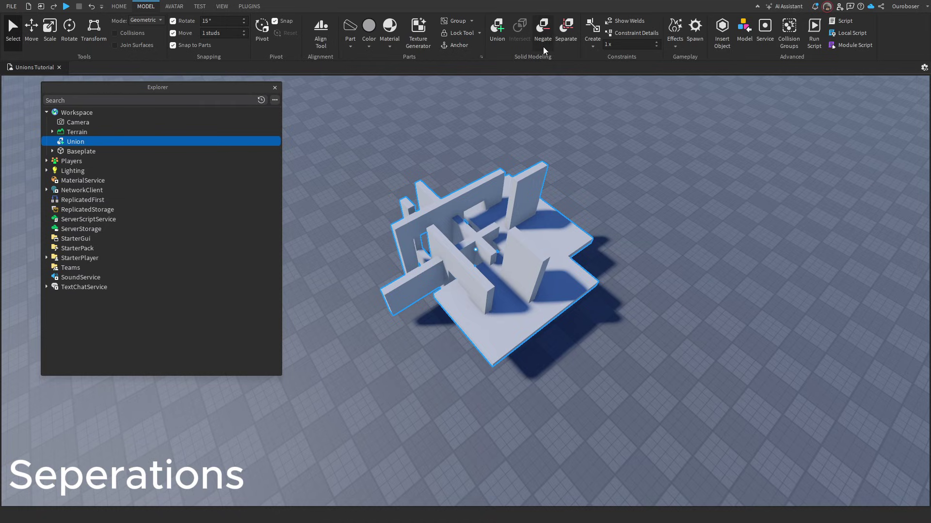
Step: Separate the combined structure's union into its parts, and scale the five-by-five grid union upward
click(567, 33)
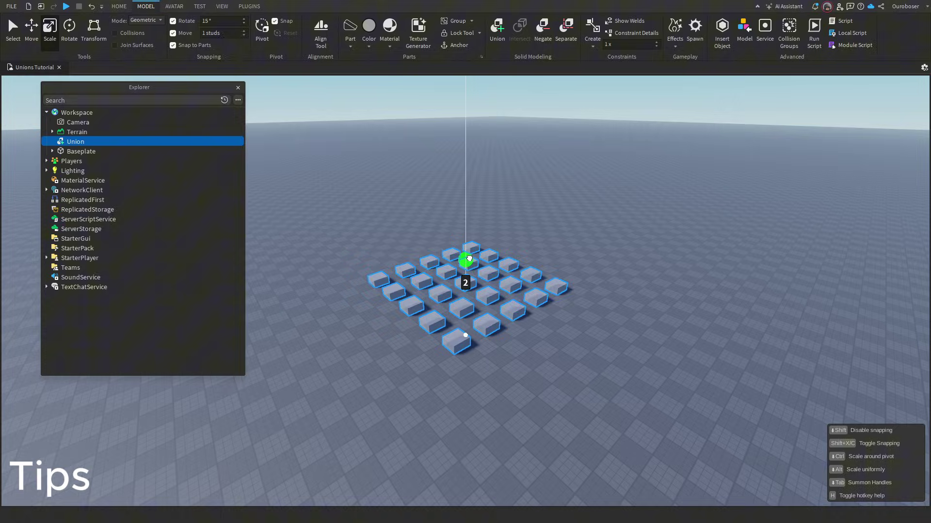
drag(478, 256, 479, 185)
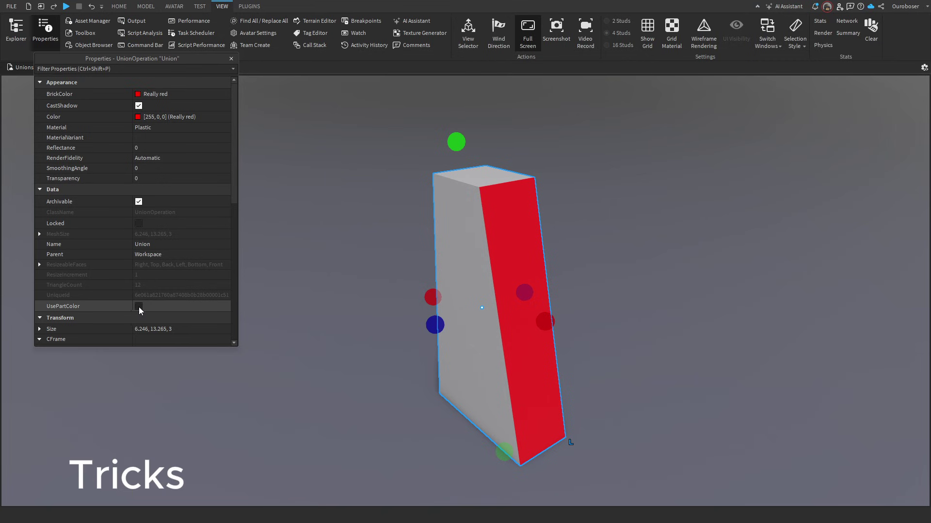
Step: Toggle UsePartColor on the slanted union between one uniform red and its separate face colors, ending with it off
click(138, 307)
click(138, 306)
click(139, 306)
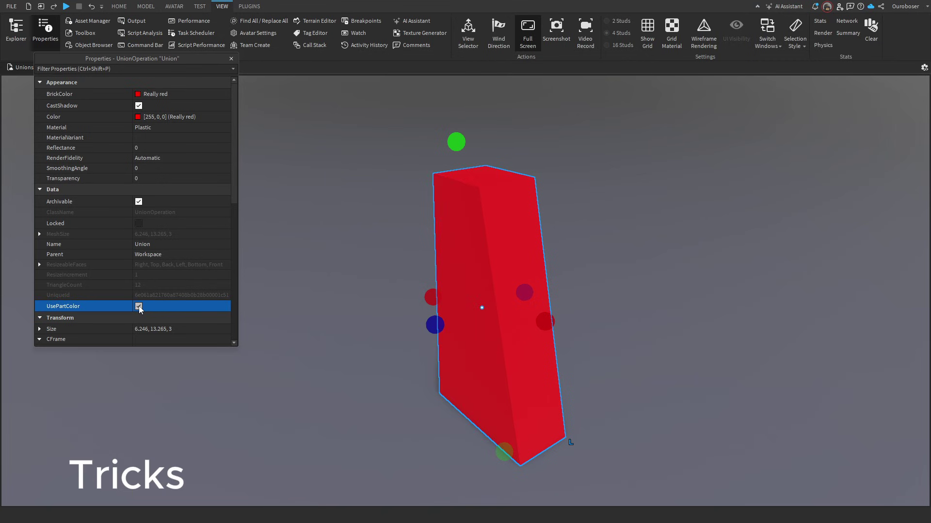
click(138, 306)
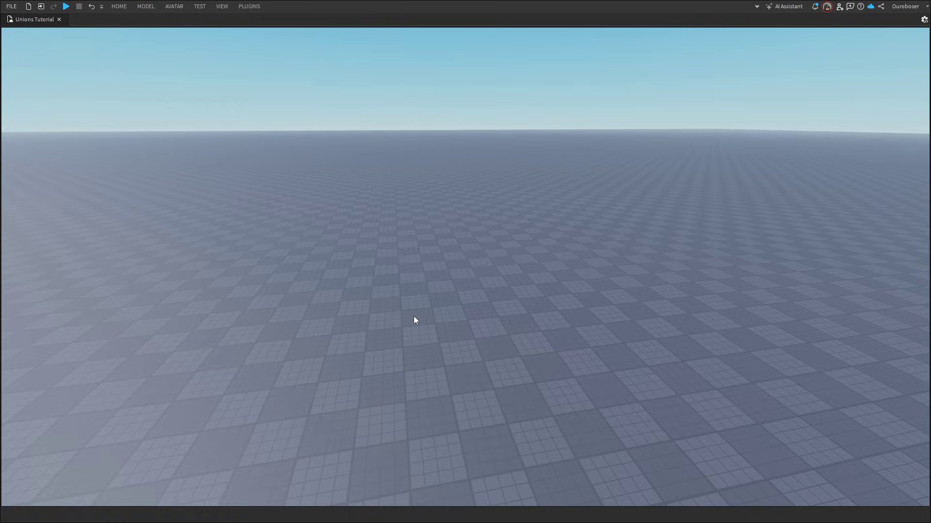
right_drag(414, 316, 420, 317)
key(w)
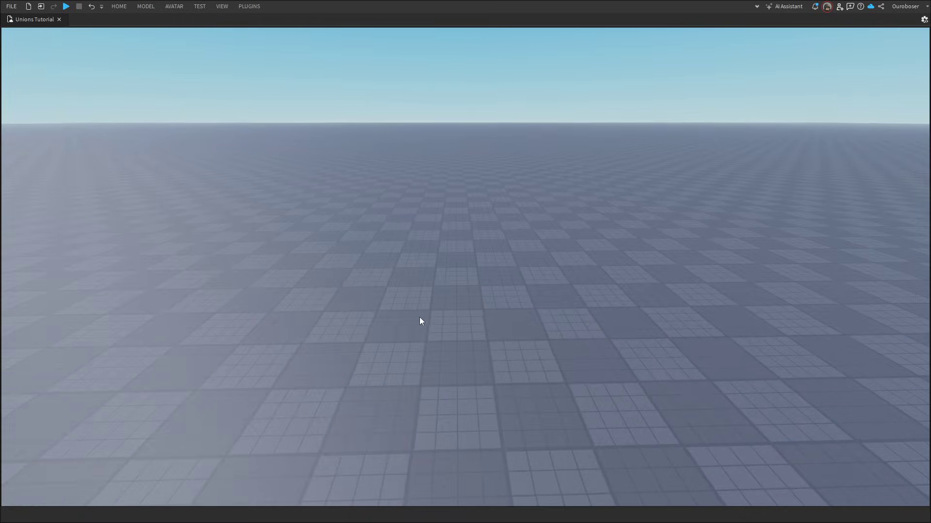